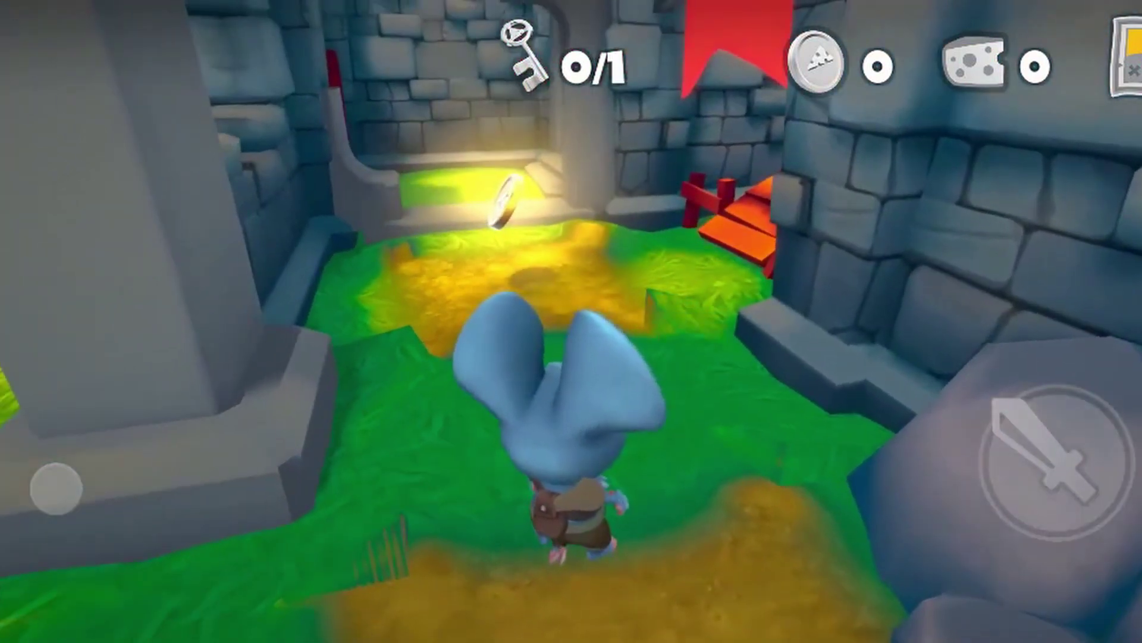
Walk the mouse through the castle corridor, collect the coin, and cross the plank bridge to the room with the arched window
left_click_drag(55, 488, 39, 368)
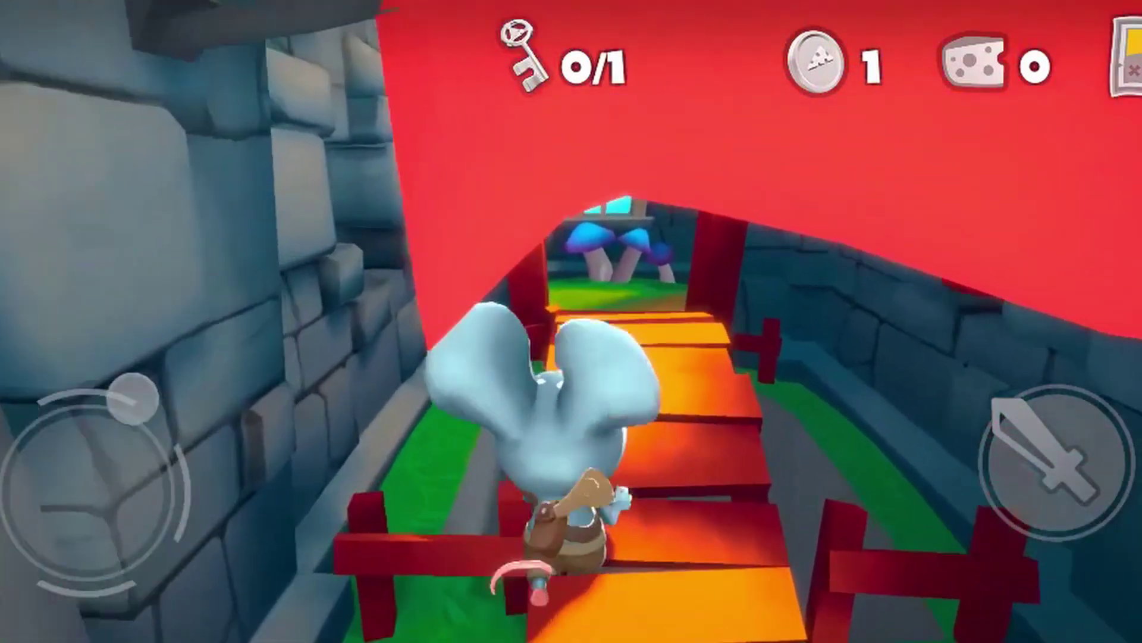
left_click_drag(132, 397, 152, 411)
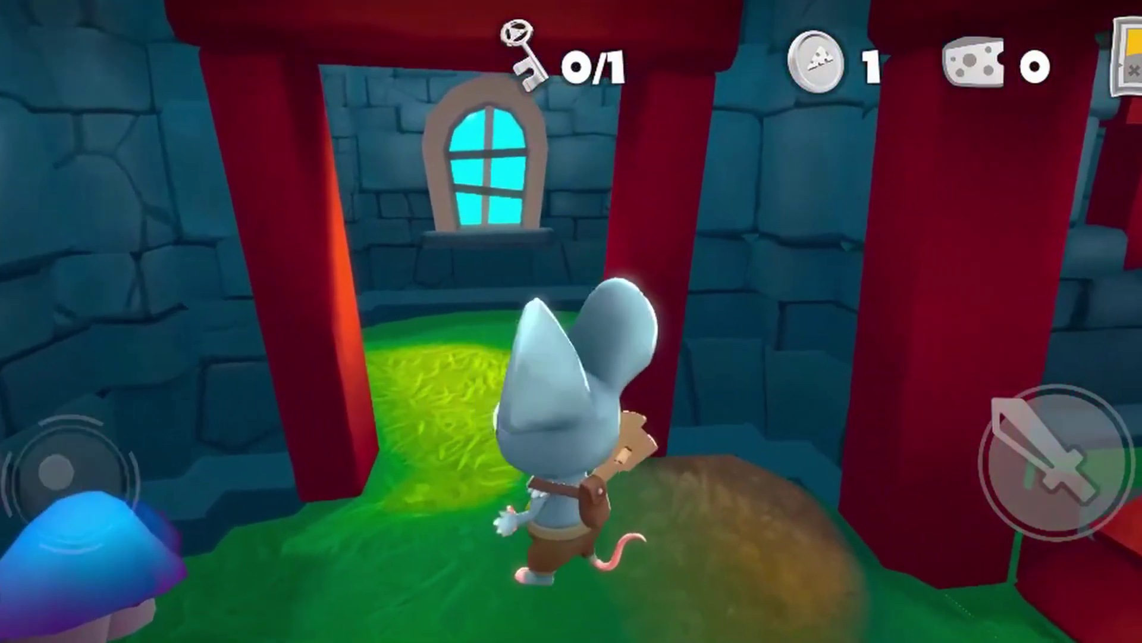
left_click_drag(59, 467, 119, 384)
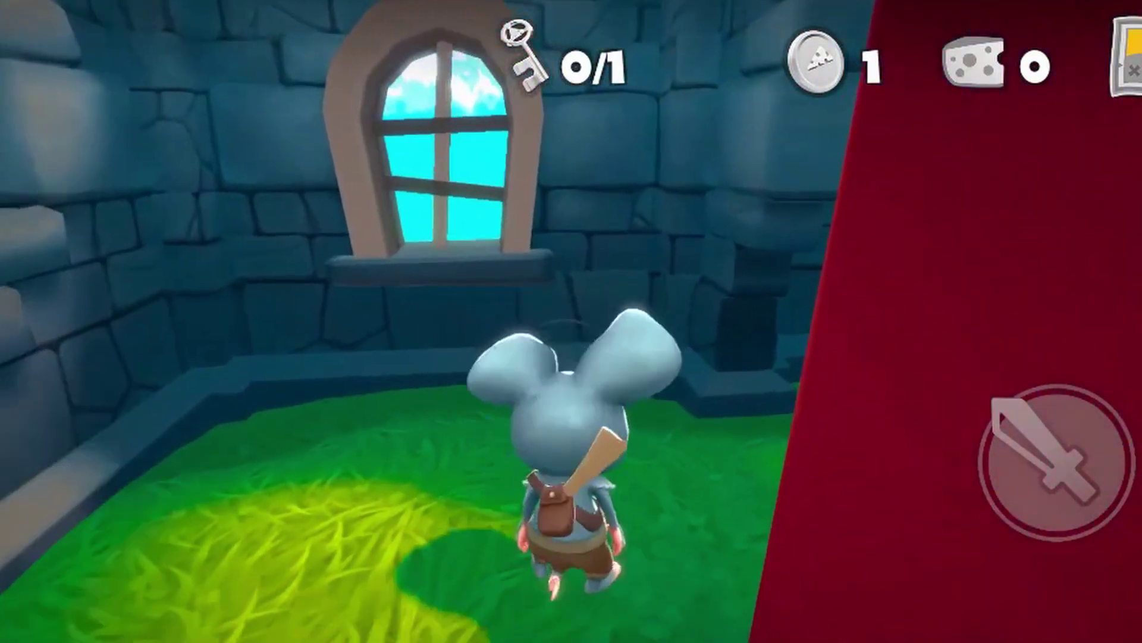
left_click_drag(55, 489, 82, 575)
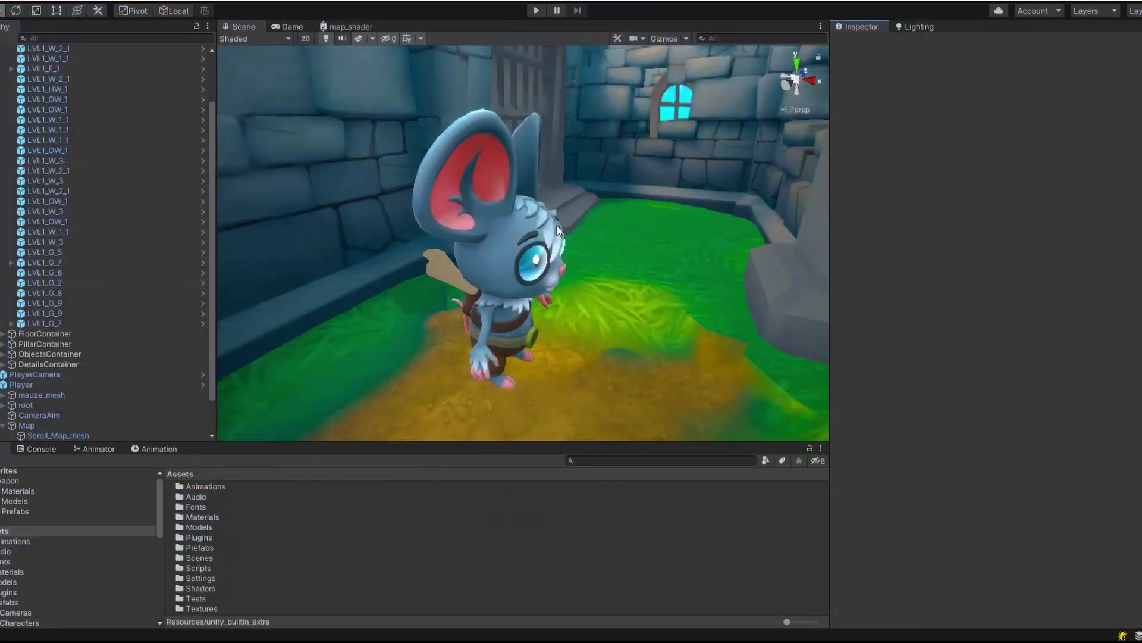
Switch to the Unity editor and open the Player prefab from Assets/Prefabs/Characters
left_click_drag(557, 226, 471, 292, "alt")
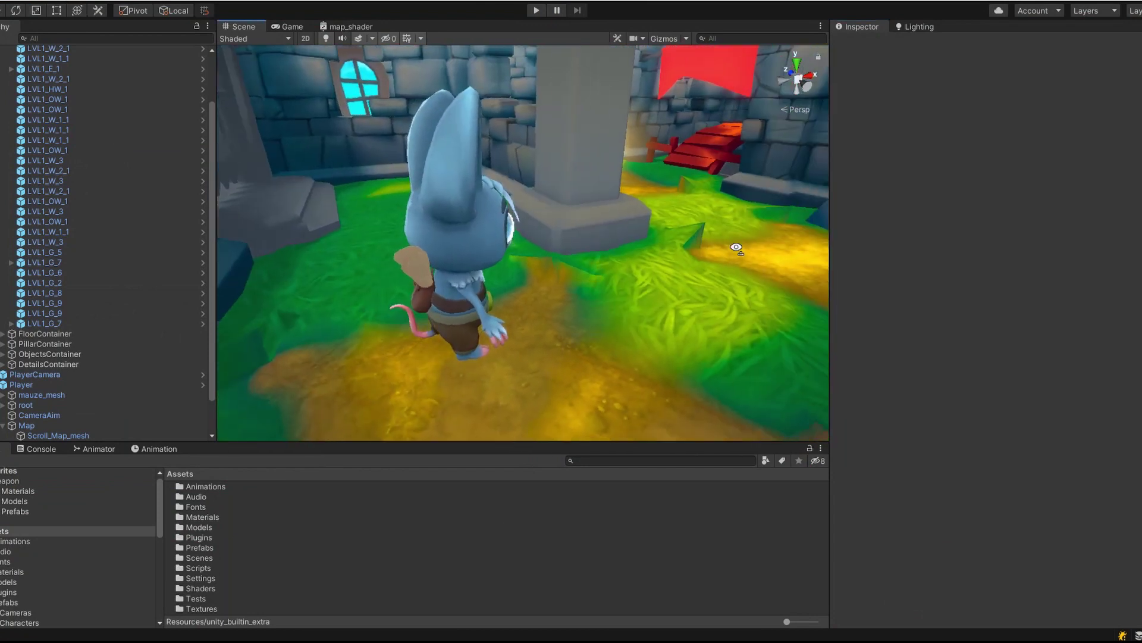
left_click(7, 592)
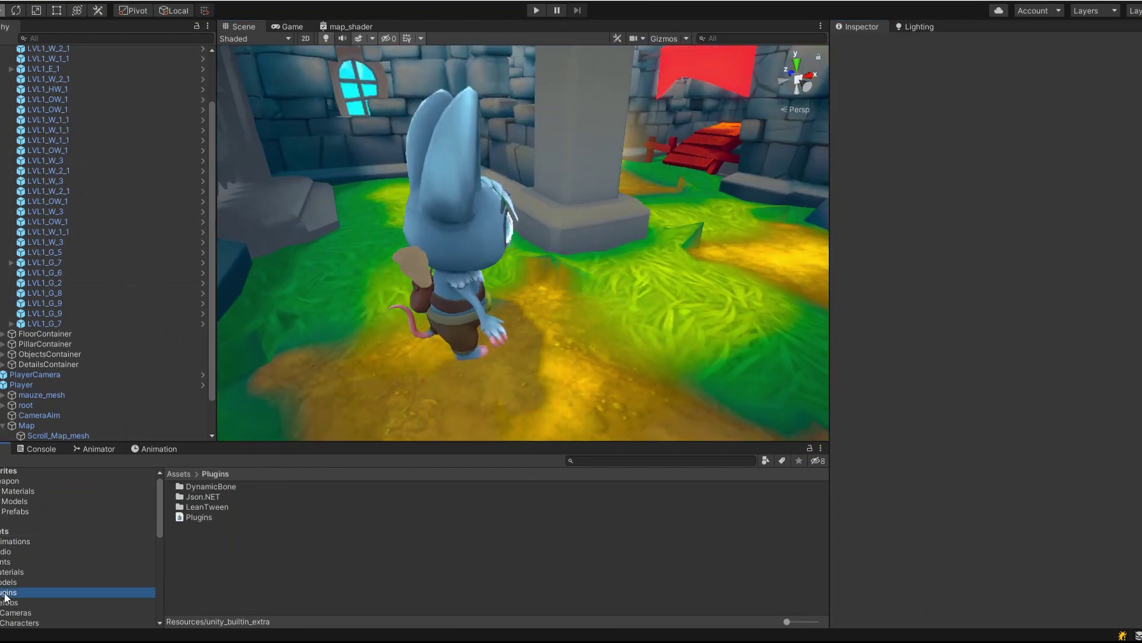
left_click(8, 603)
left_click(208, 497)
double_click(208, 496)
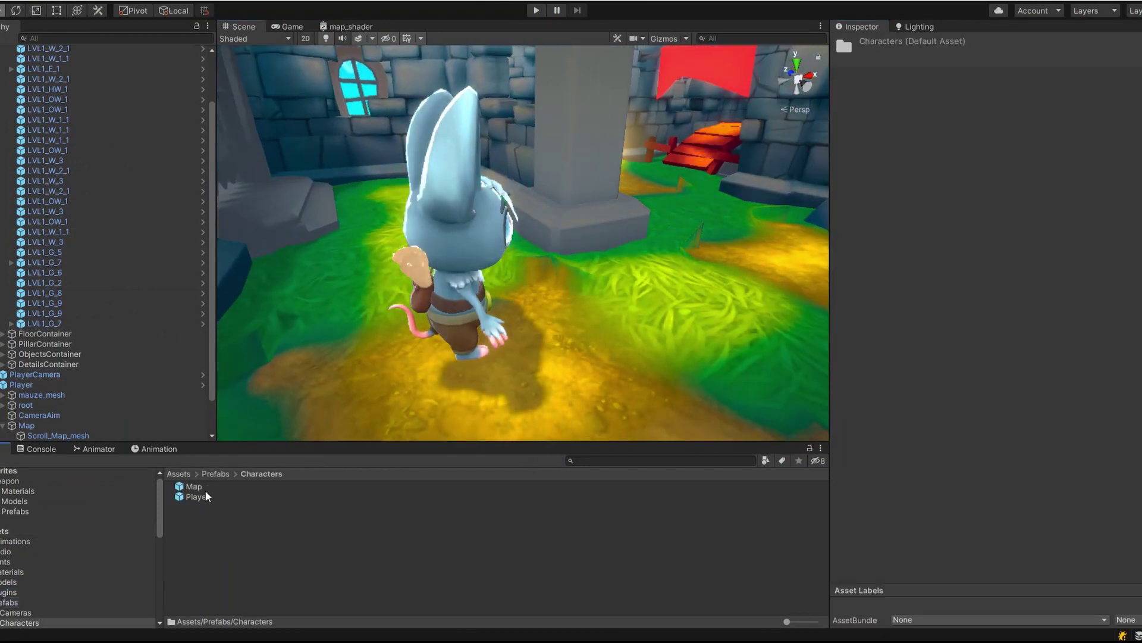
double_click(191, 495)
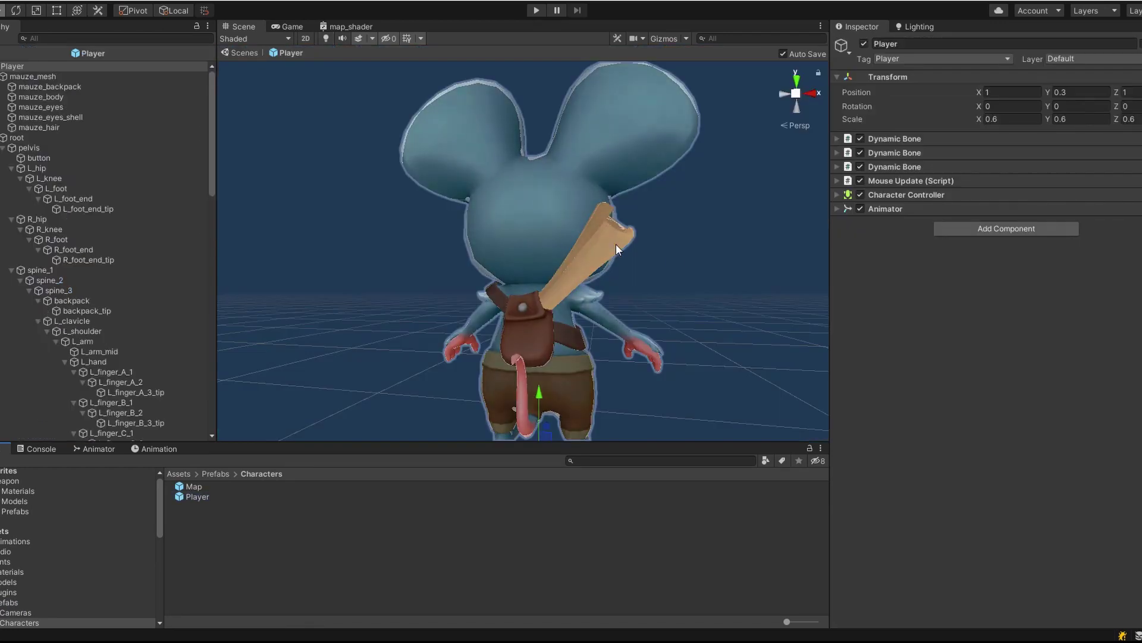
Select the rolled map mesh on the mouse's back and scrub through its animation clip
left_click_drag(615, 244, 665, 287, "alt")
left_click(426, 266)
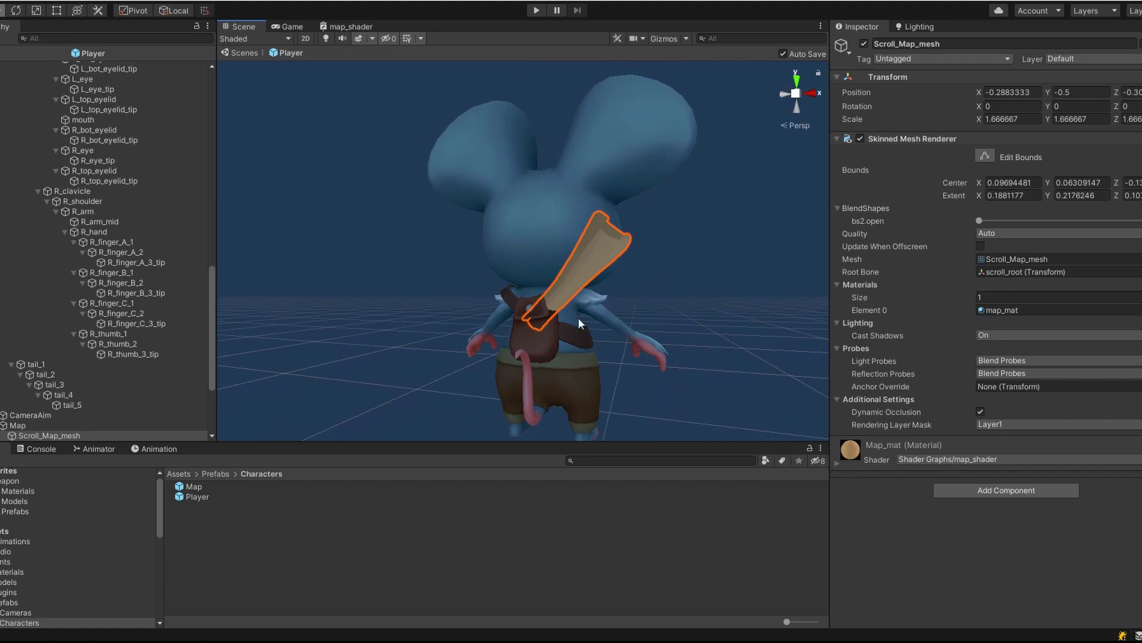
left_click(150, 450)
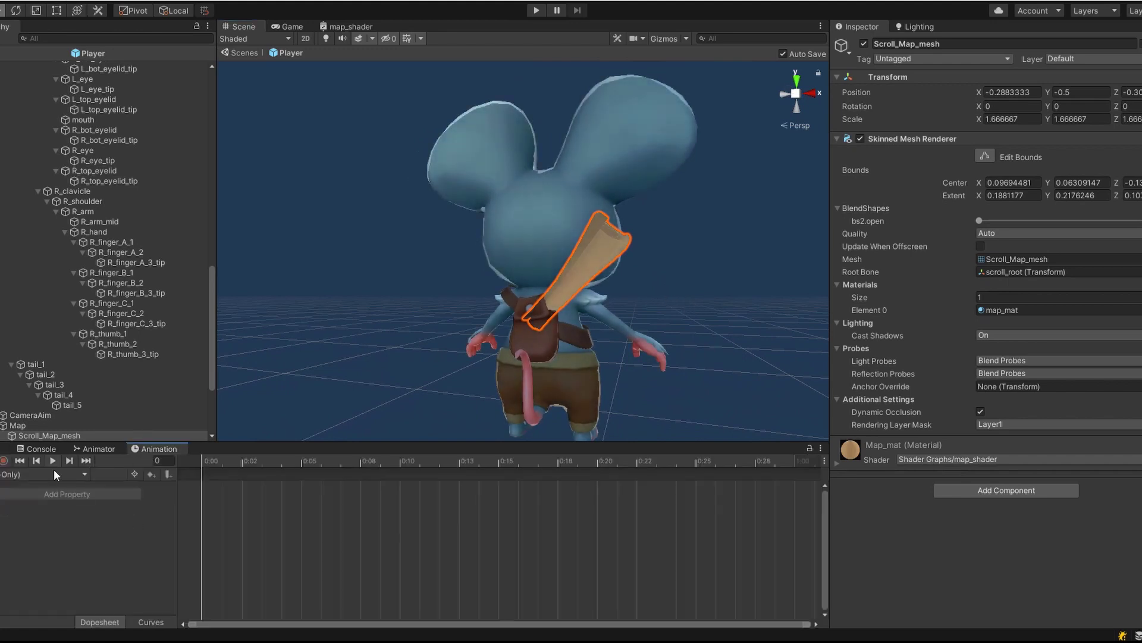
left_click(16, 503)
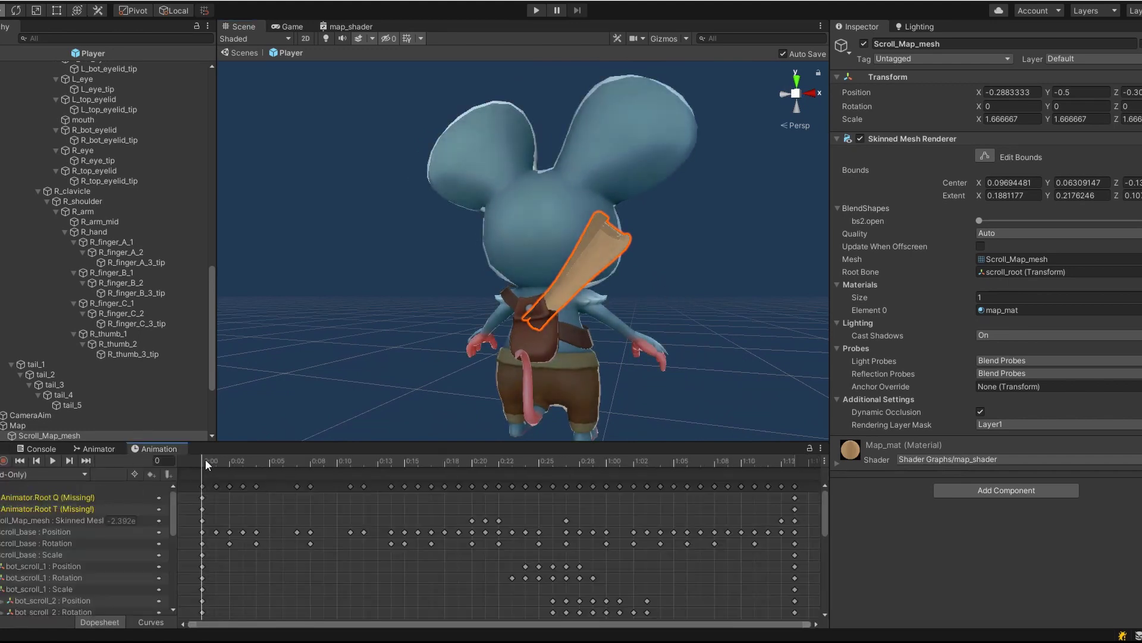
left_click_drag(387, 470, 491, 463)
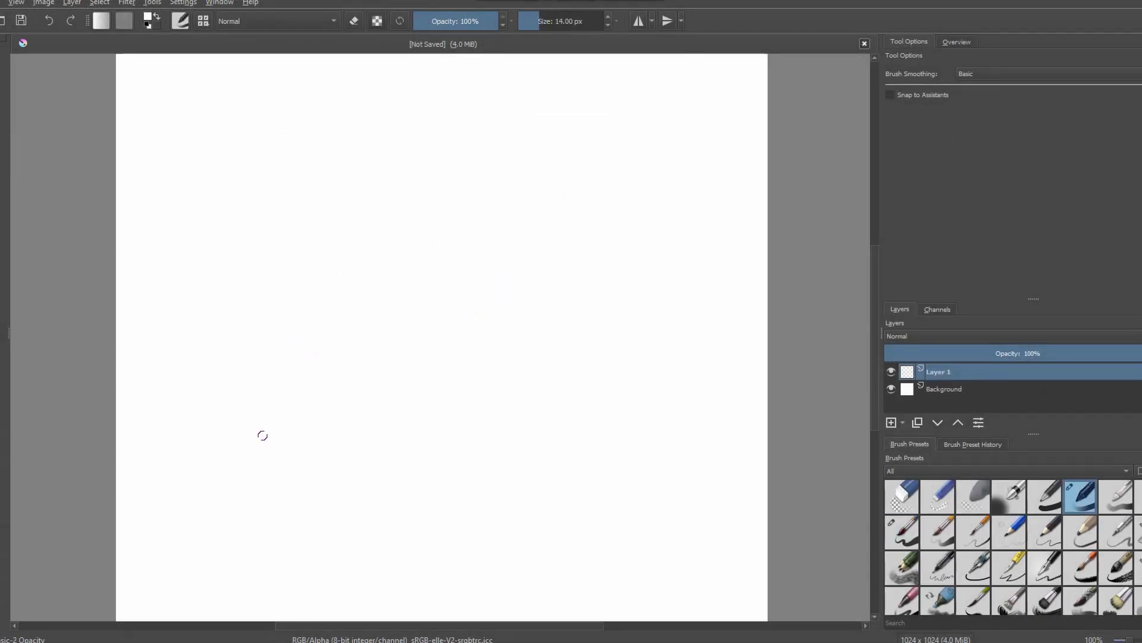
Switch to Krita and sketch a partly unrolled scroll in black with the 14 px brush, adjusting it with the Transform tool
right_click(263, 436)
left_click_drag(208, 353, 405, 417)
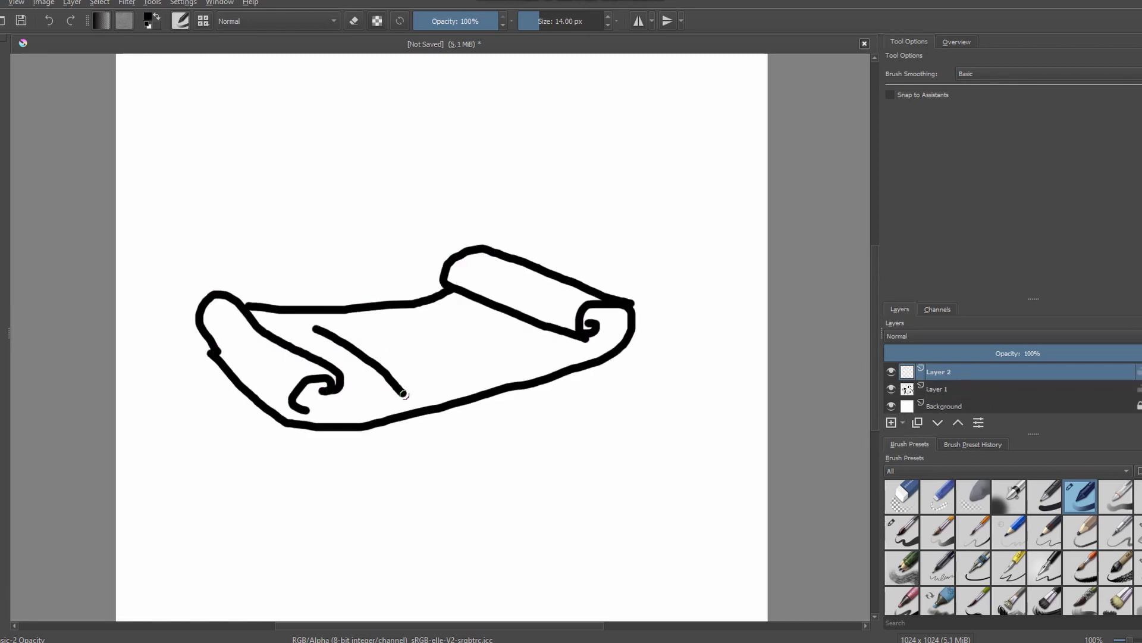
key("ctrl+t")
mouse_move(501, 330)
left_mouse_down()
mouse_move(490, 184)
mouse_move(488, 329)
left_mouse_up()
key("b")
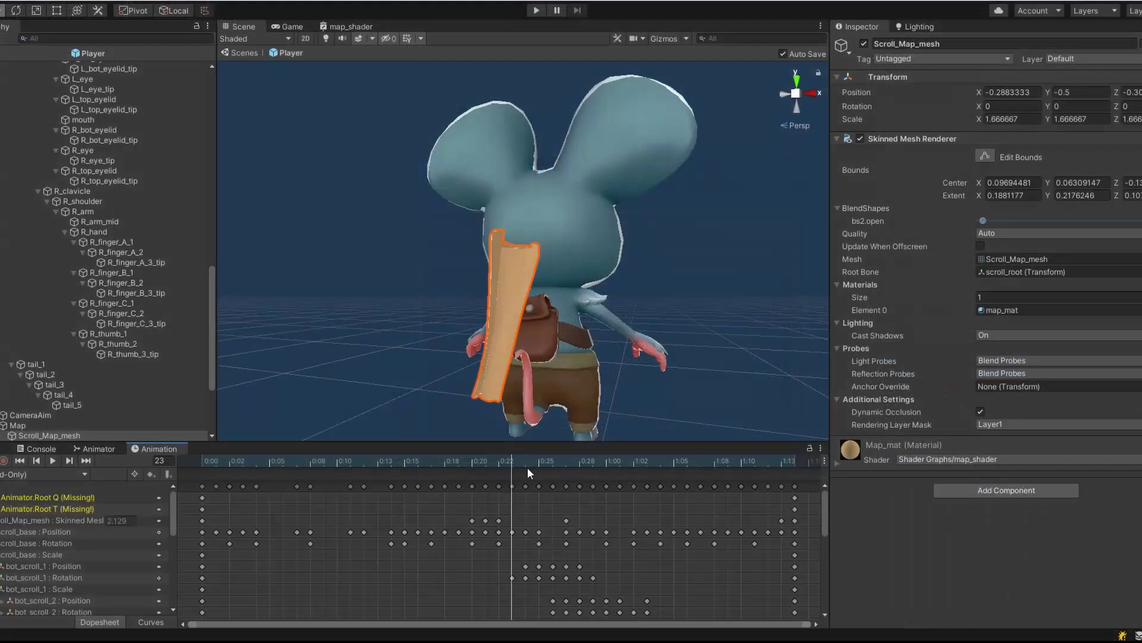
Switch back to Unity and scrub the scroll map's animation to its last keyframes
mouse_move(527, 466)
left_mouse_down()
mouse_move(686, 494)
mouse_move(796, 488)
left_mouse_up()
right_click_drag(690, 316, 754, 284)
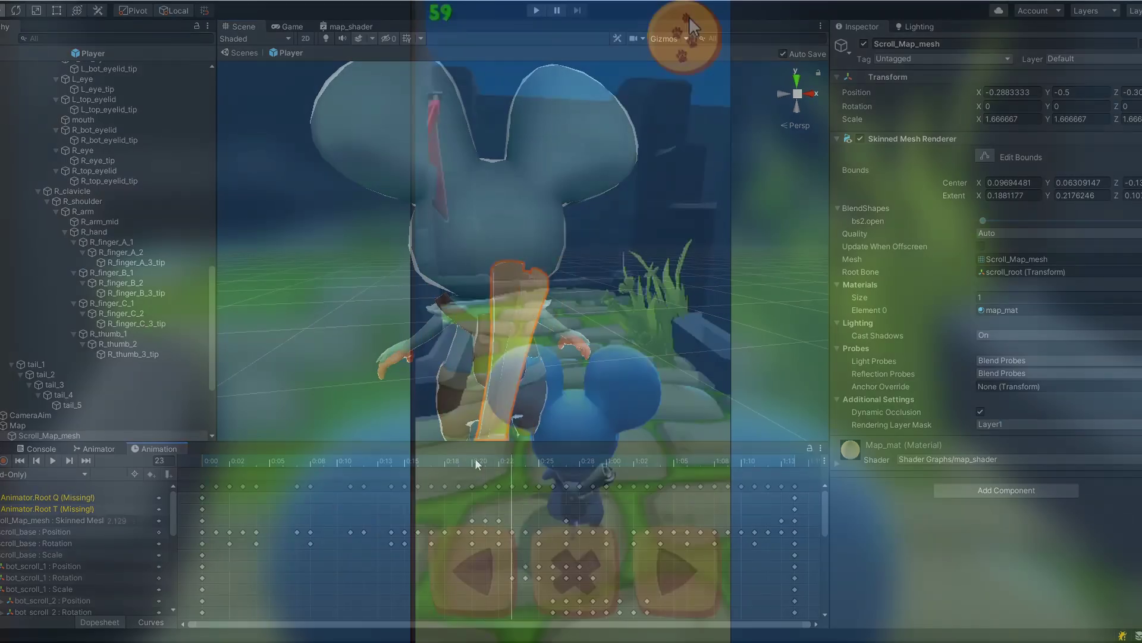
Test the maze map in the portrait version of the game by viewing it, turning the mouse left at the wall, and viewing it again
left_click(690, 18)
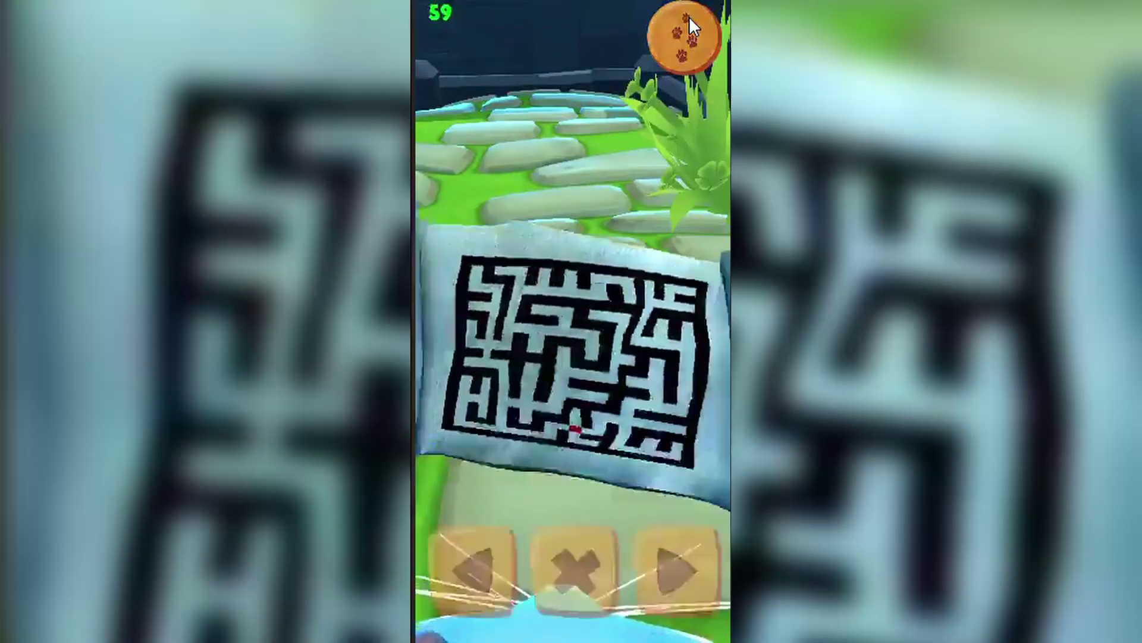
left_click(689, 17)
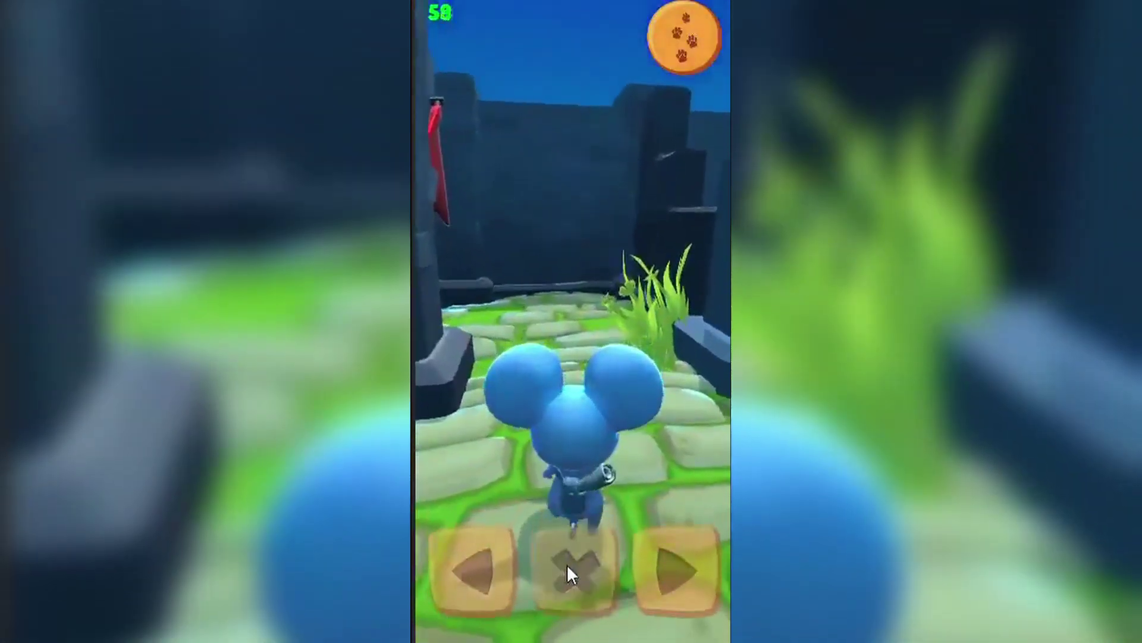
left_click(568, 564)
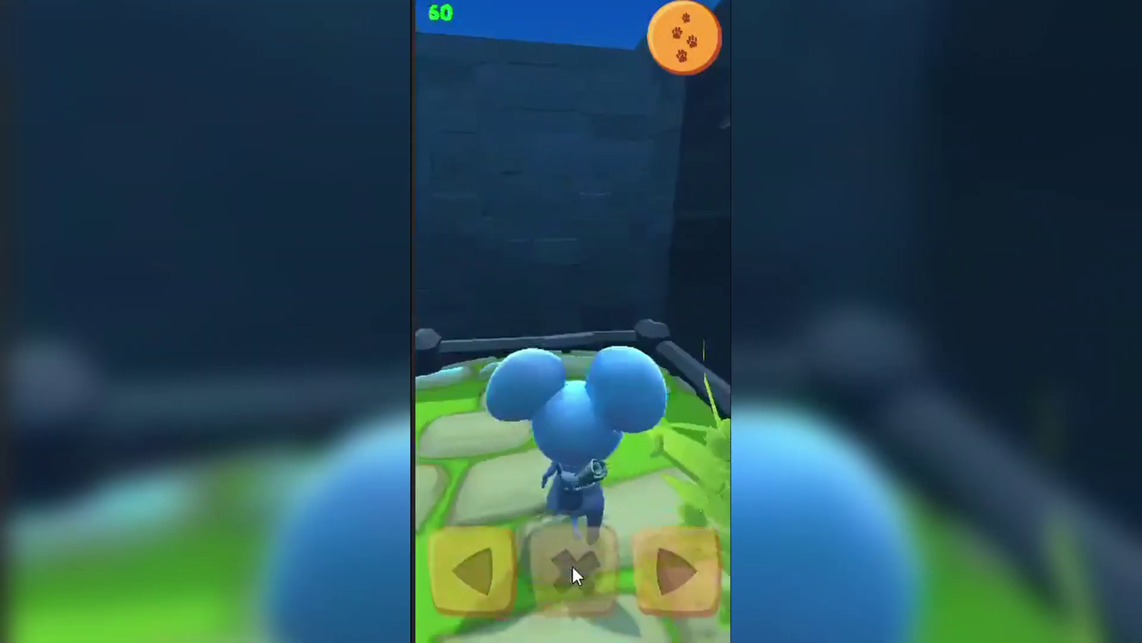
left_click(495, 563)
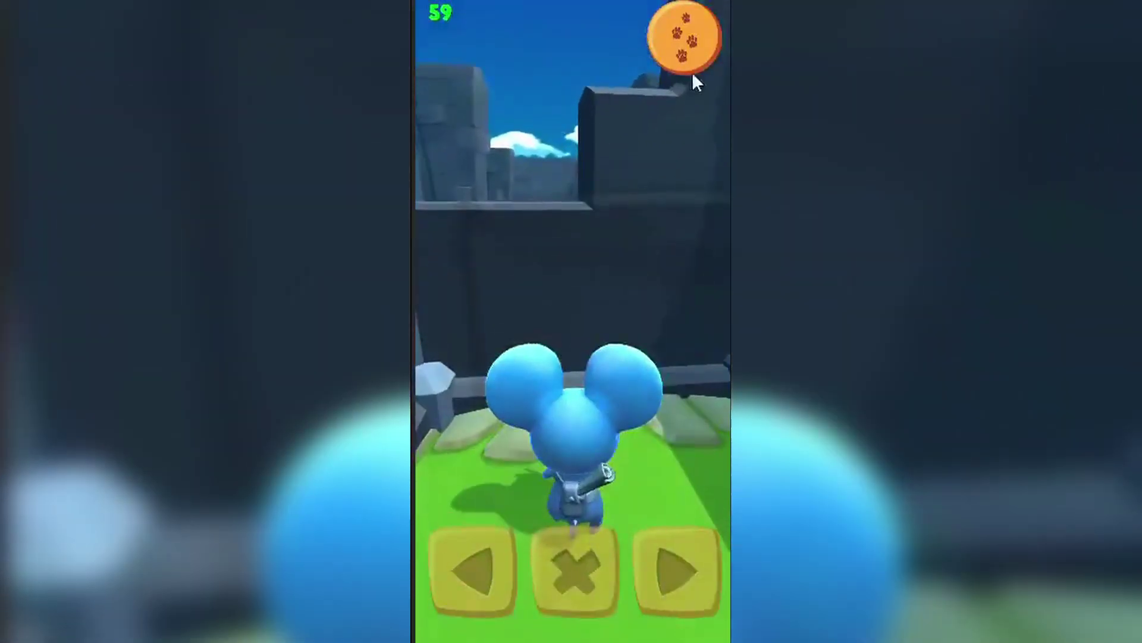
left_click(684, 44)
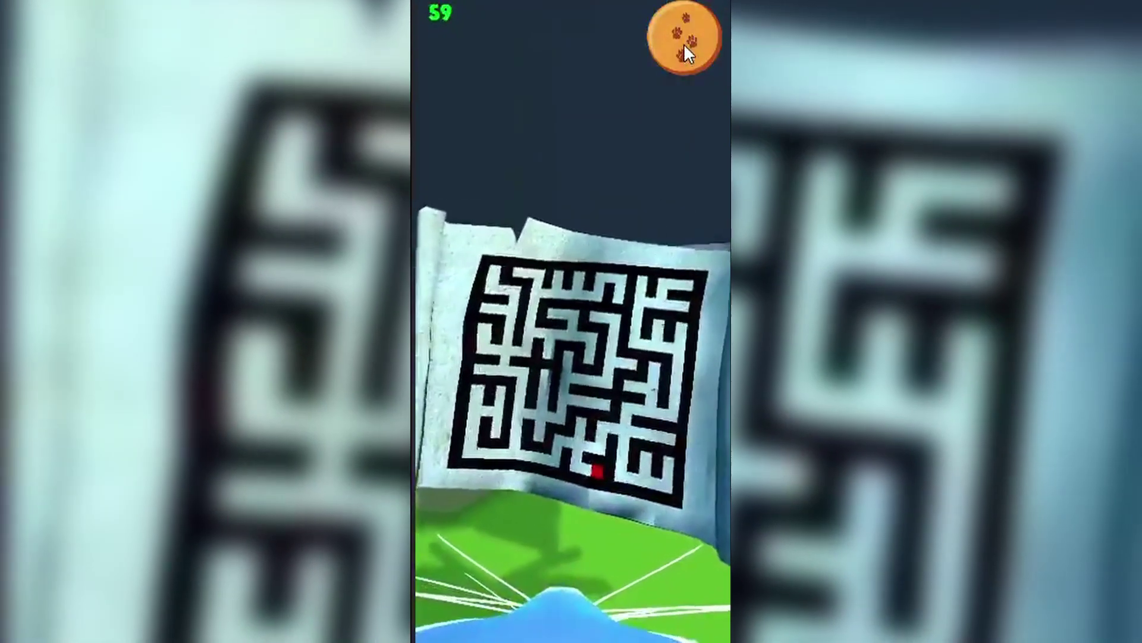
left_click(689, 16)
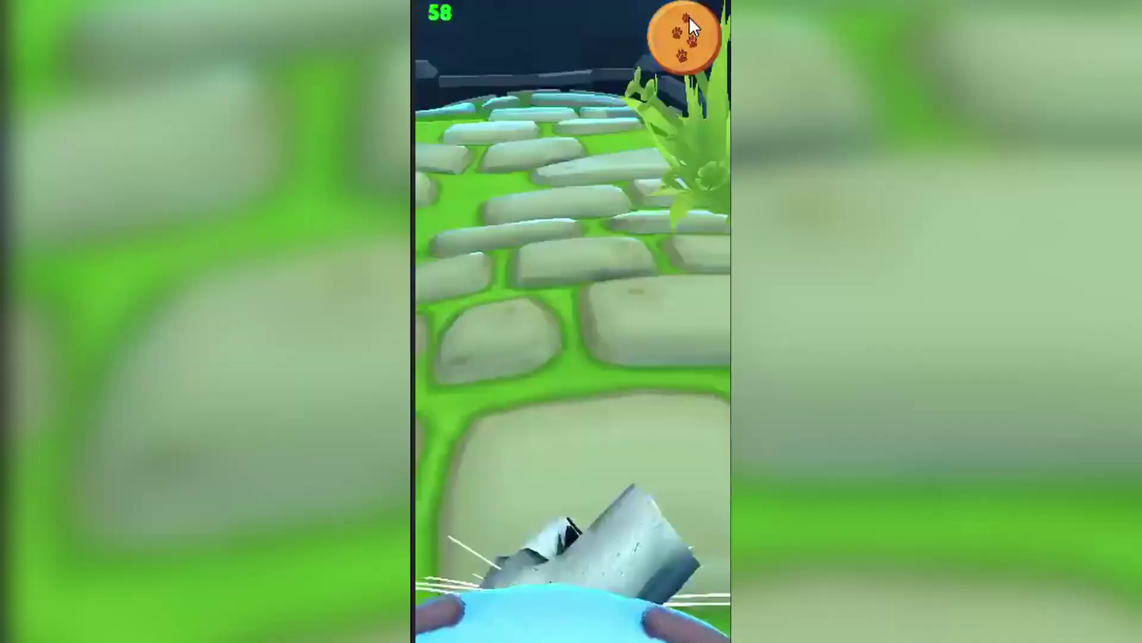
Repeat the portrait game's map test, toggling the maze map and checking the position marker after another left turn
left_click(689, 16)
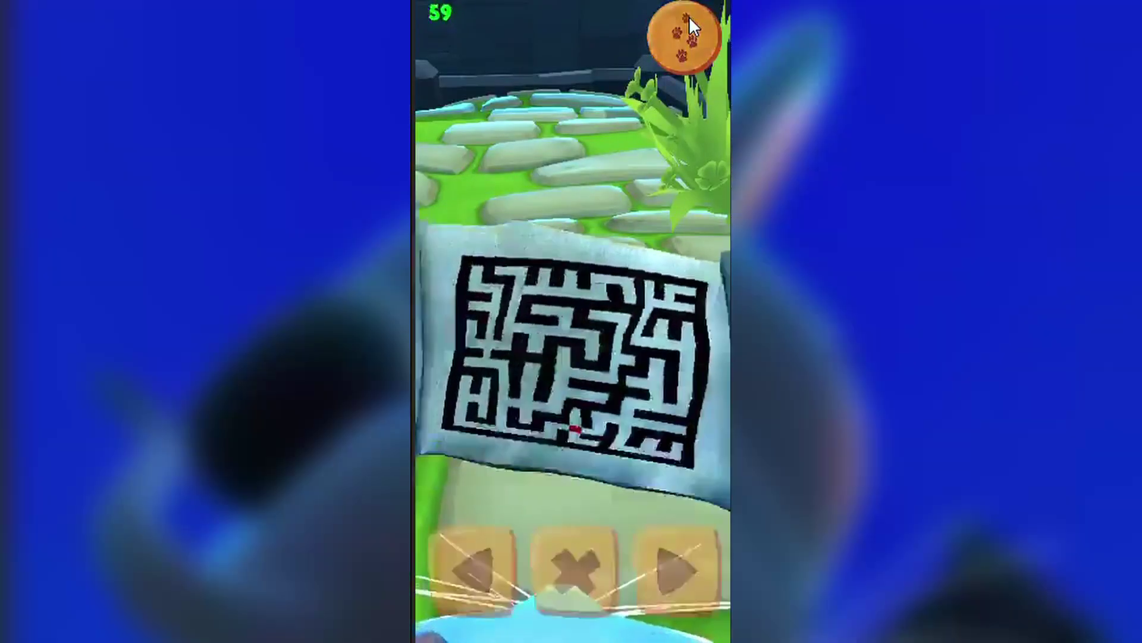
left_click(689, 16)
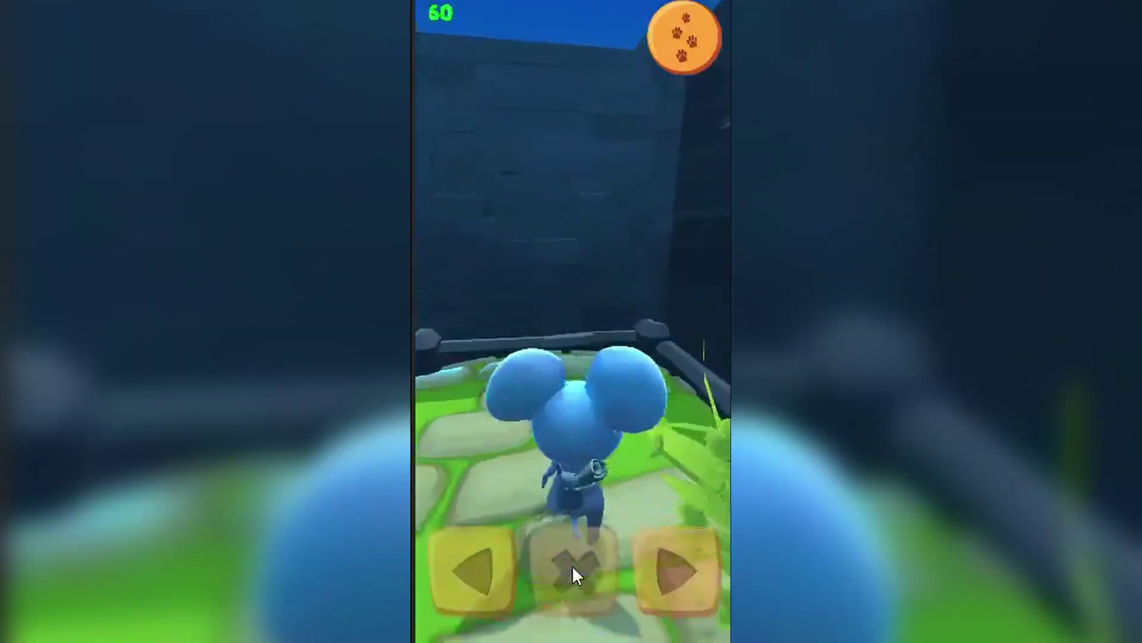
left_click(495, 562)
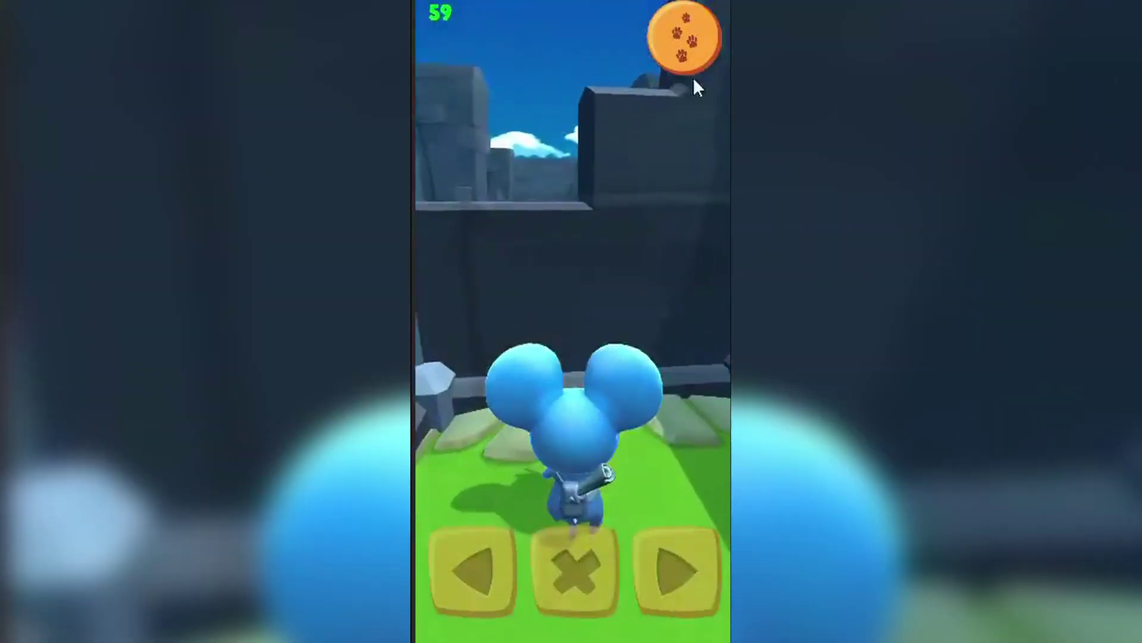
left_click(684, 45)
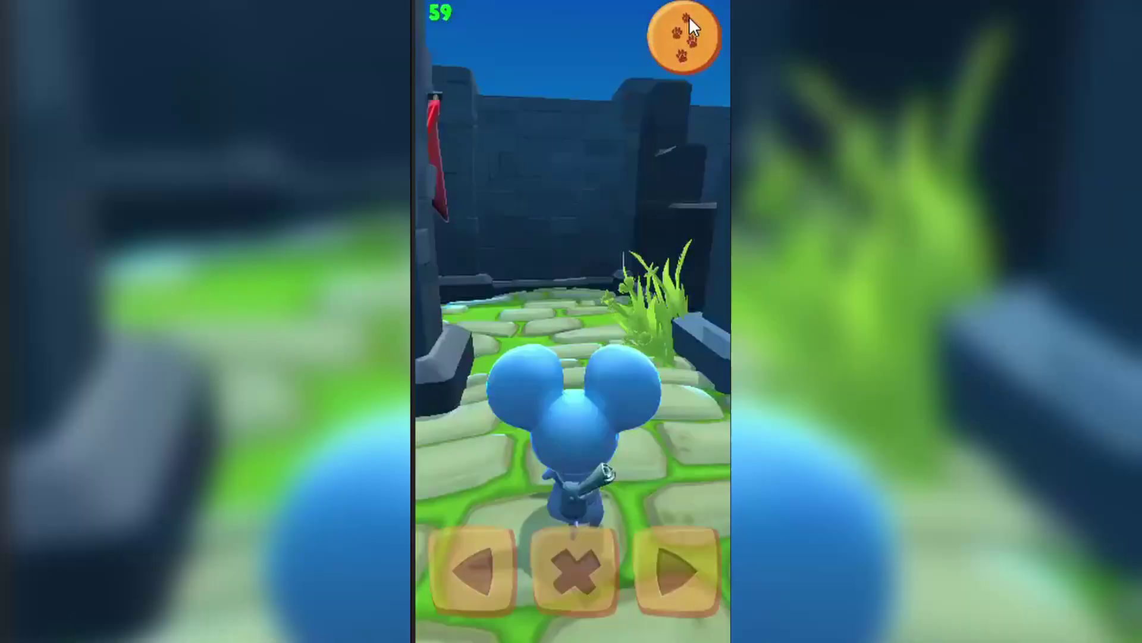
left_click(689, 18)
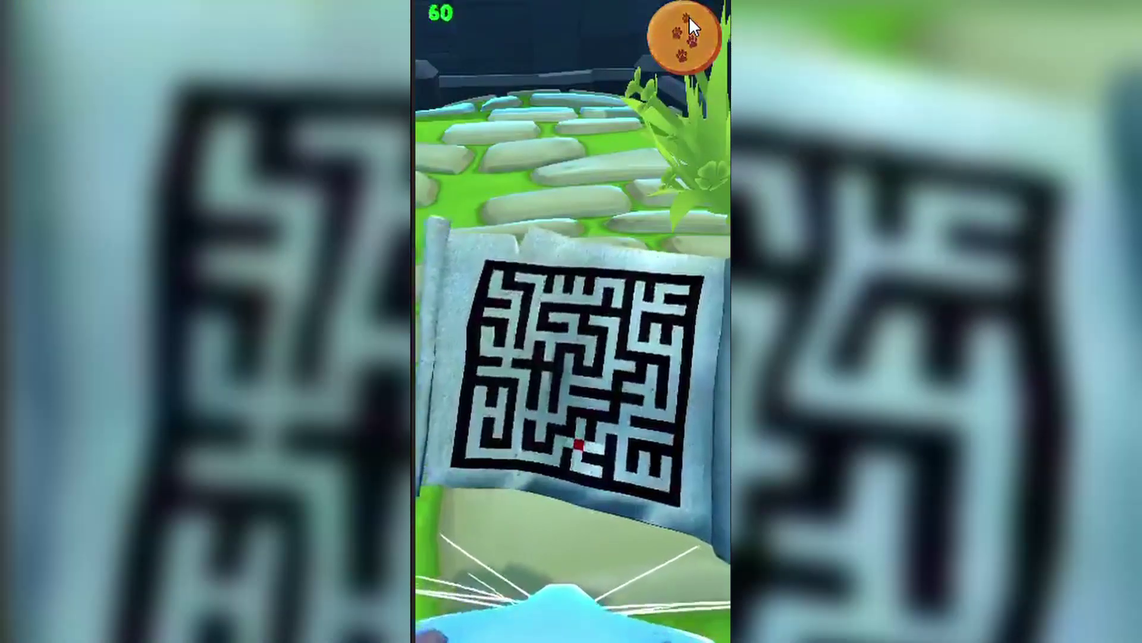
left_click(689, 16)
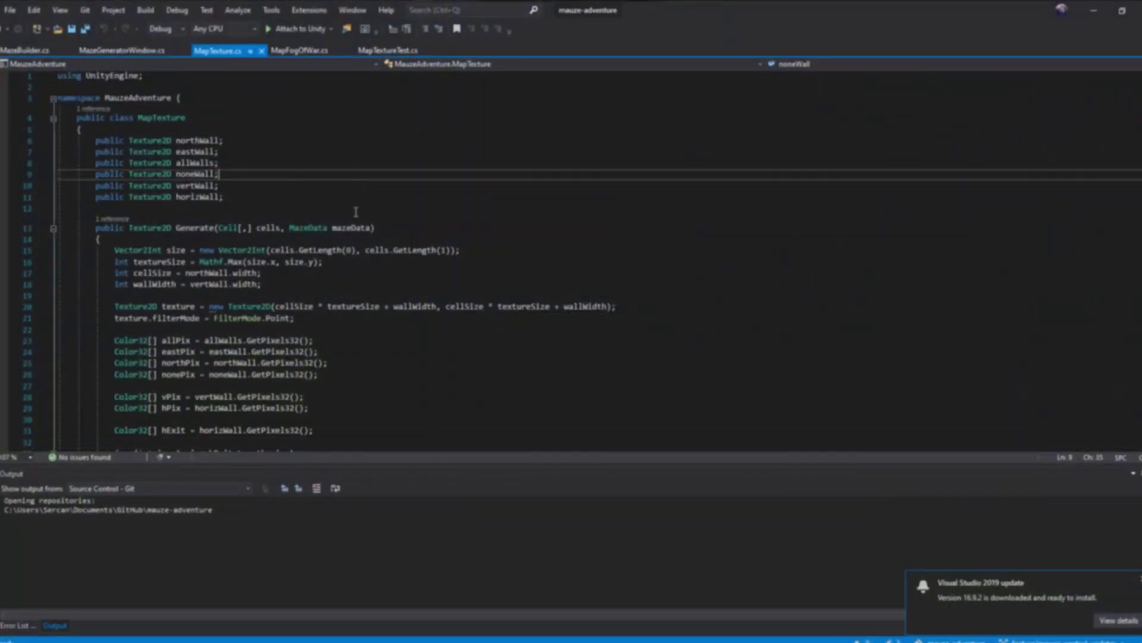
Switch to Visual Studio and review the Generate method in MapTexture.cs from start to end
scroll(356, 211, "down", 17)
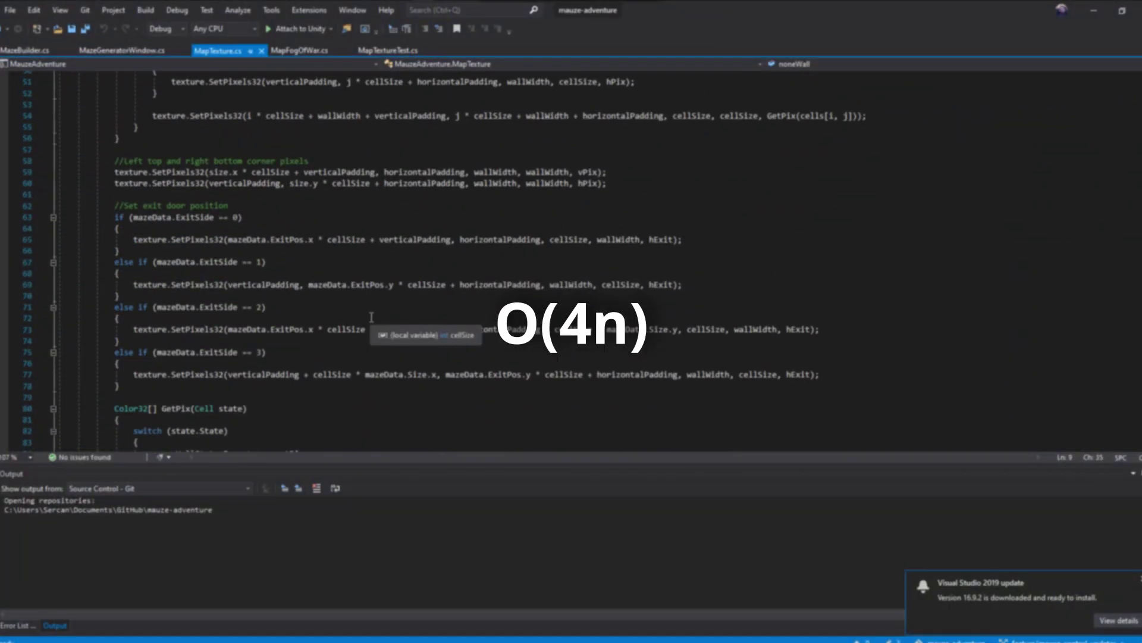
scroll(372, 316, "down", 10)
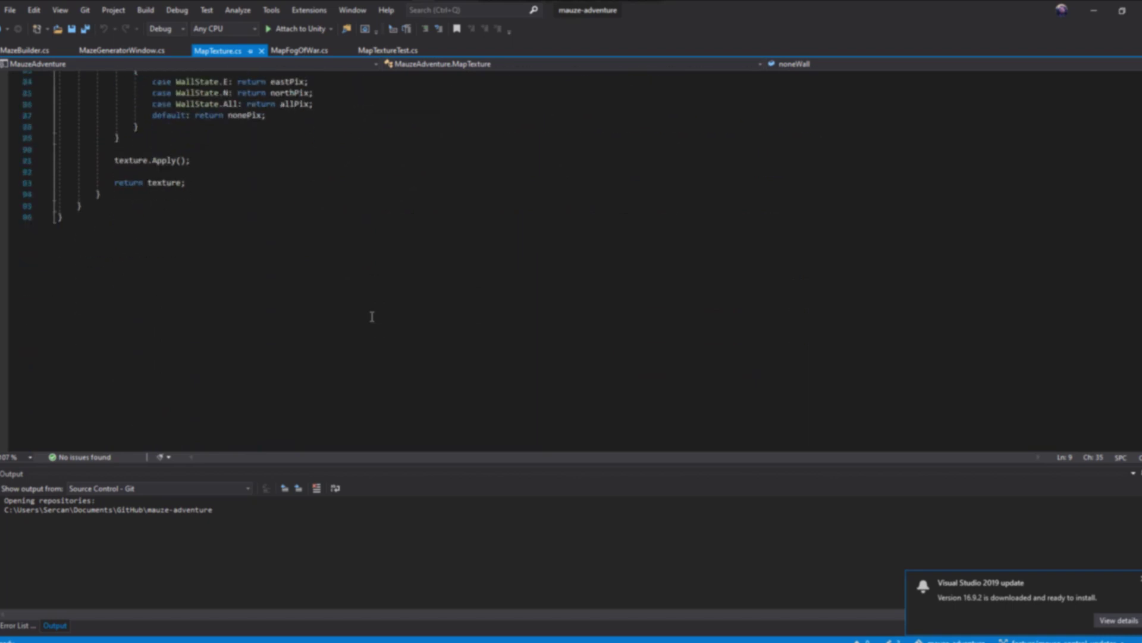
scroll(372, 317, "up", 20)
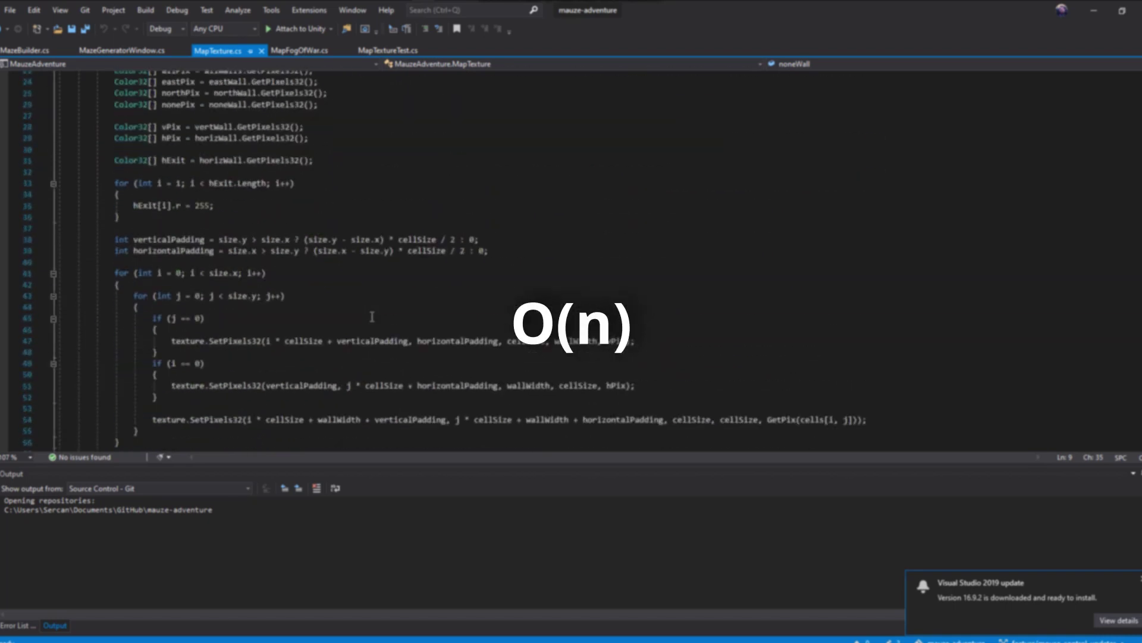
scroll(372, 317, "up", 7)
scroll(371, 316, "up", 1)
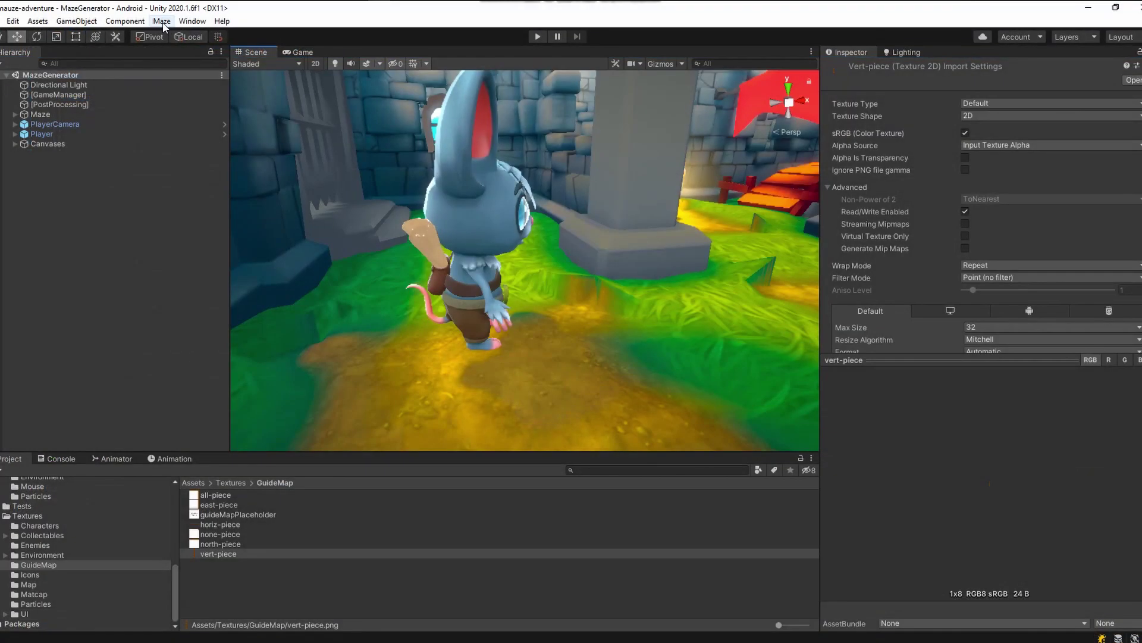
Switch to Unity, open the Maze Generator window, place it over the Scene view and widen it slightly
left_click(181, 49)
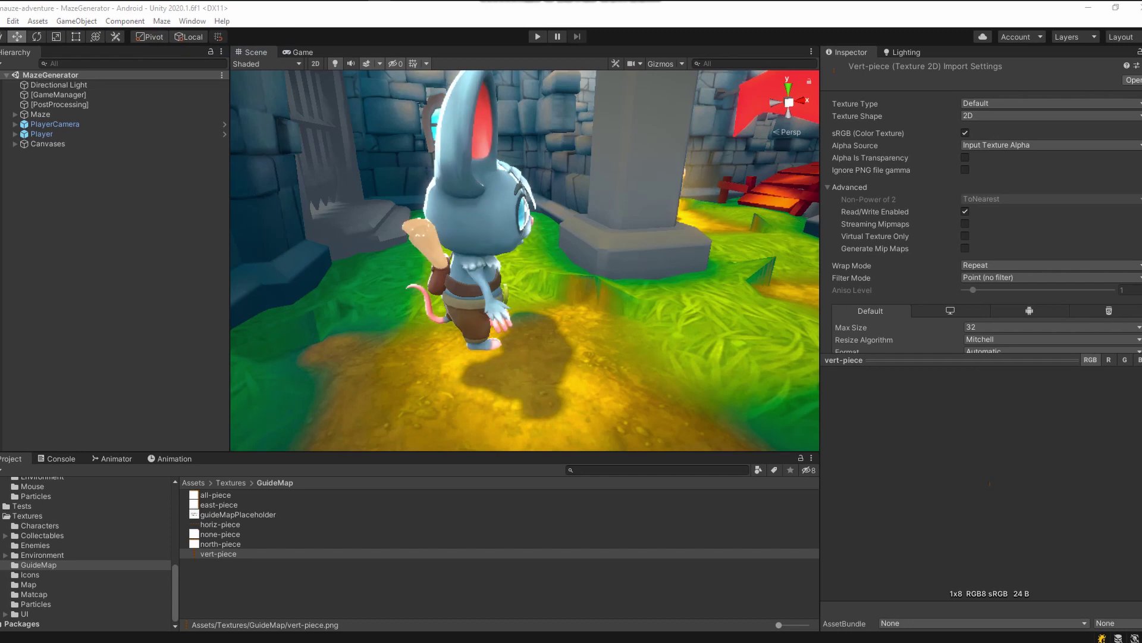
left_click_drag(2, 283, 497, 199)
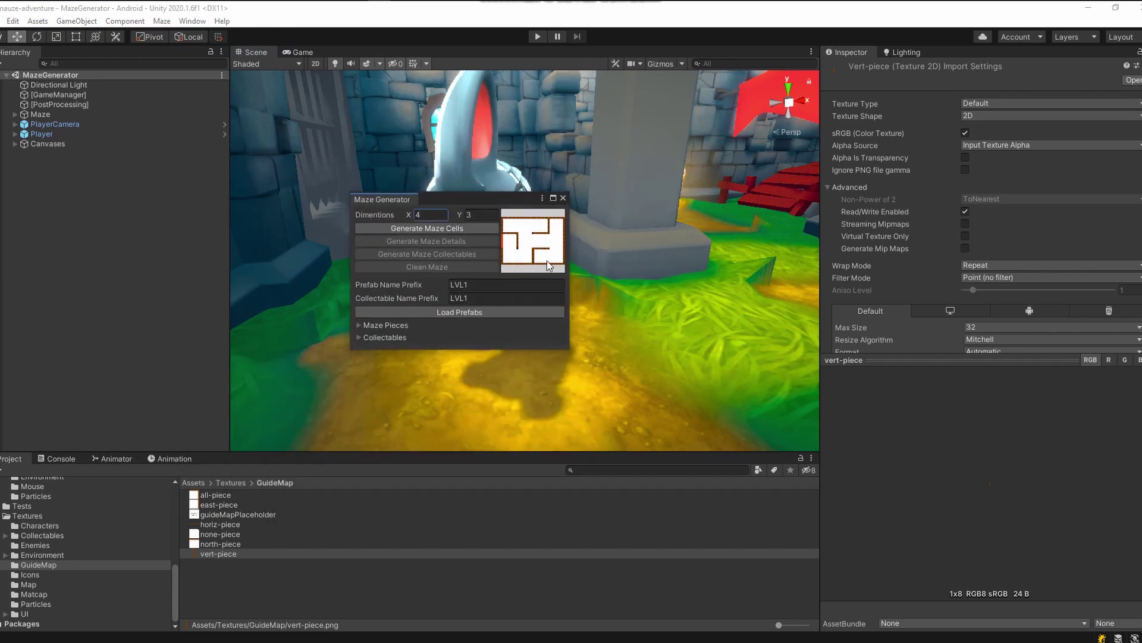
left_click_drag(605, 302, 587, 302)
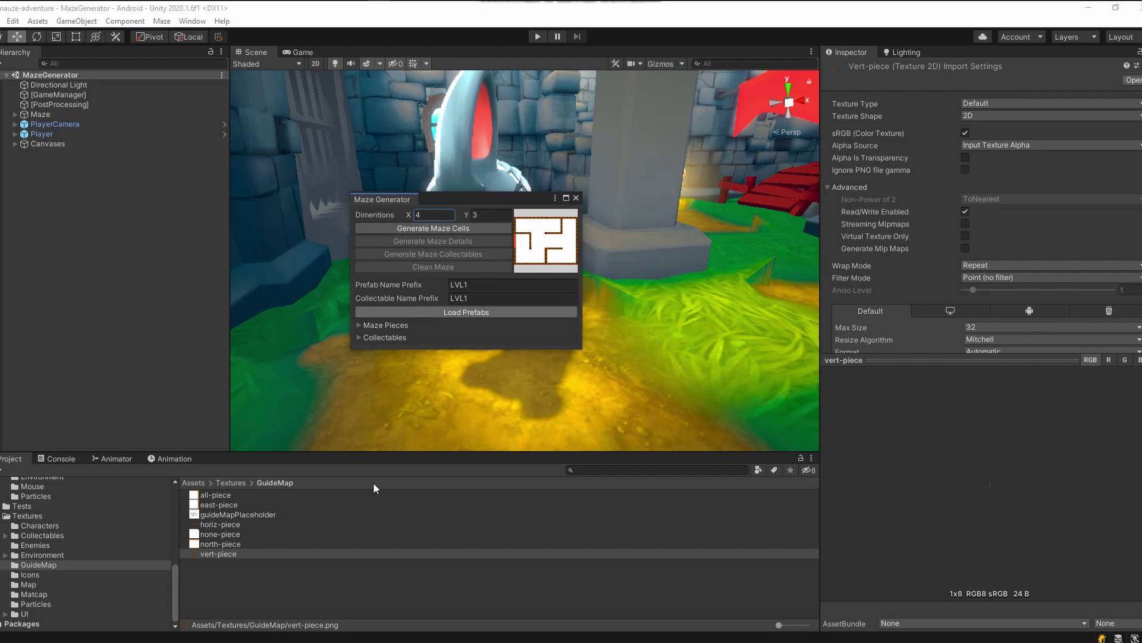
Inspect the GuideMap textures one by one, from all-piece through guideMapPlaceholder to vert-piece
left_click(218, 497)
left_click(218, 505)
left_click(218, 515)
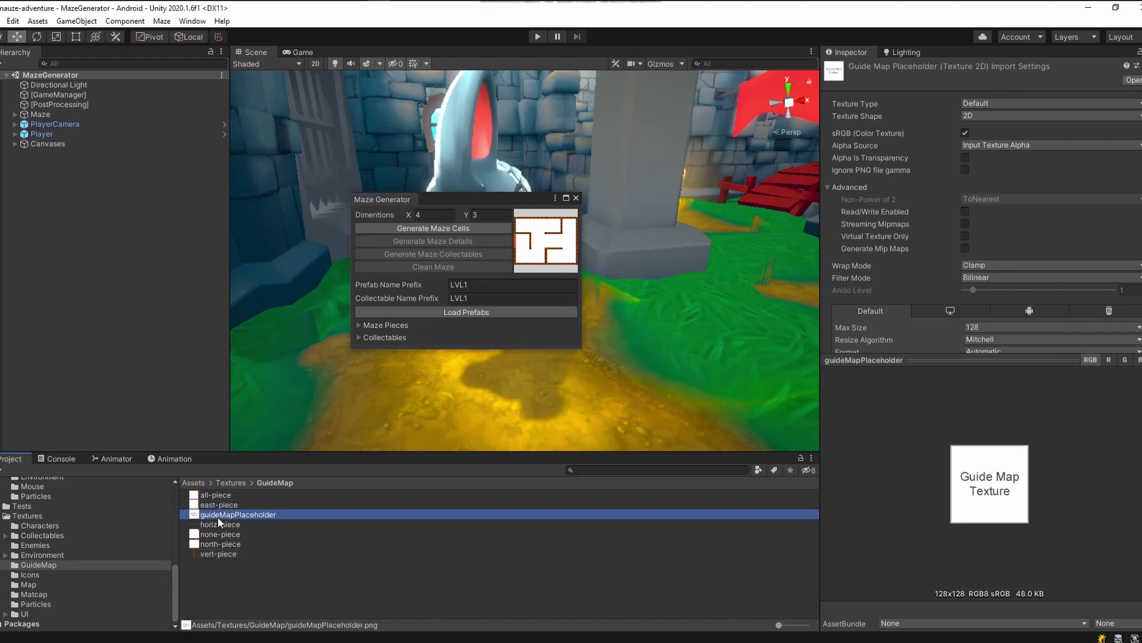
left_click(218, 525)
left_click(216, 534)
left_click(214, 544)
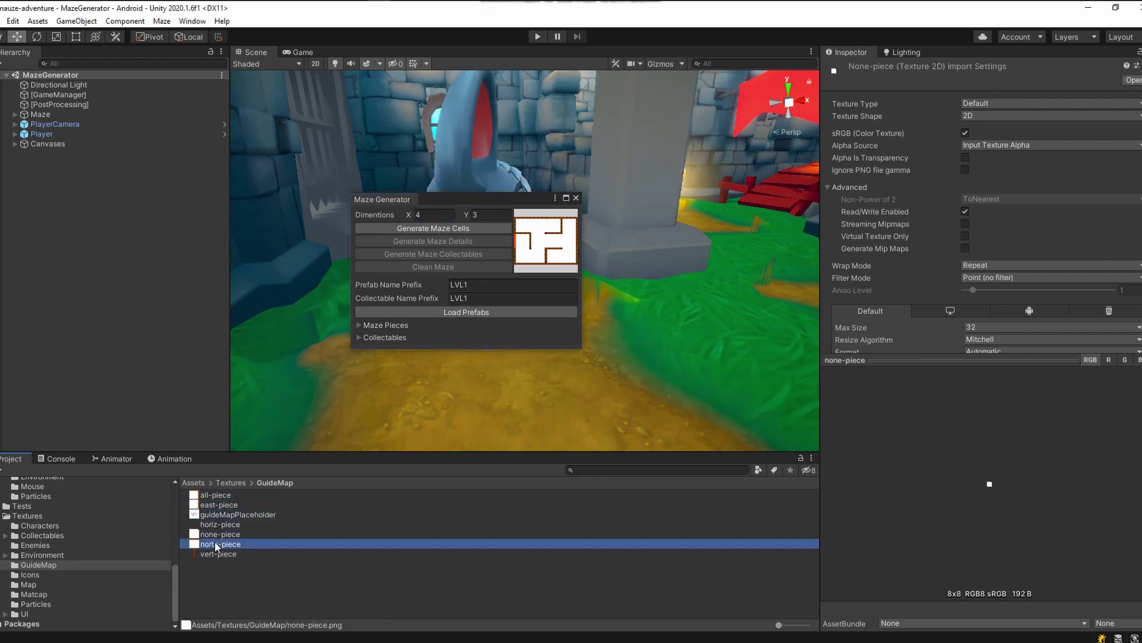
left_click(213, 553)
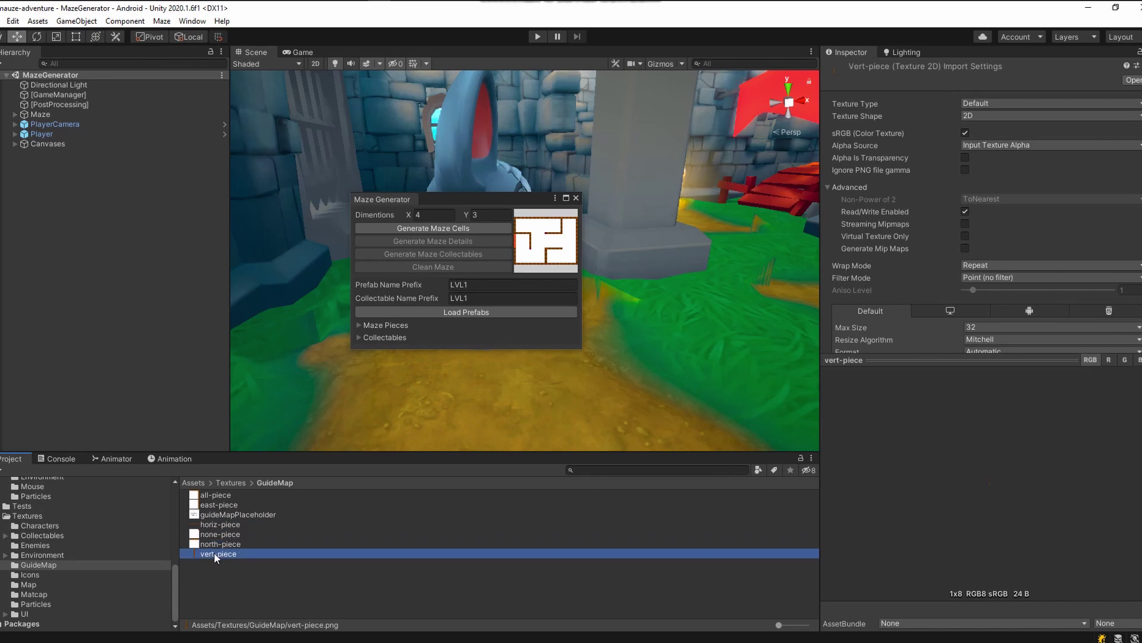
Close the Maze Generator window, select the Maze object and inspect the texture assigned in its Maze Data script
left_click(576, 198)
left_click(41, 115)
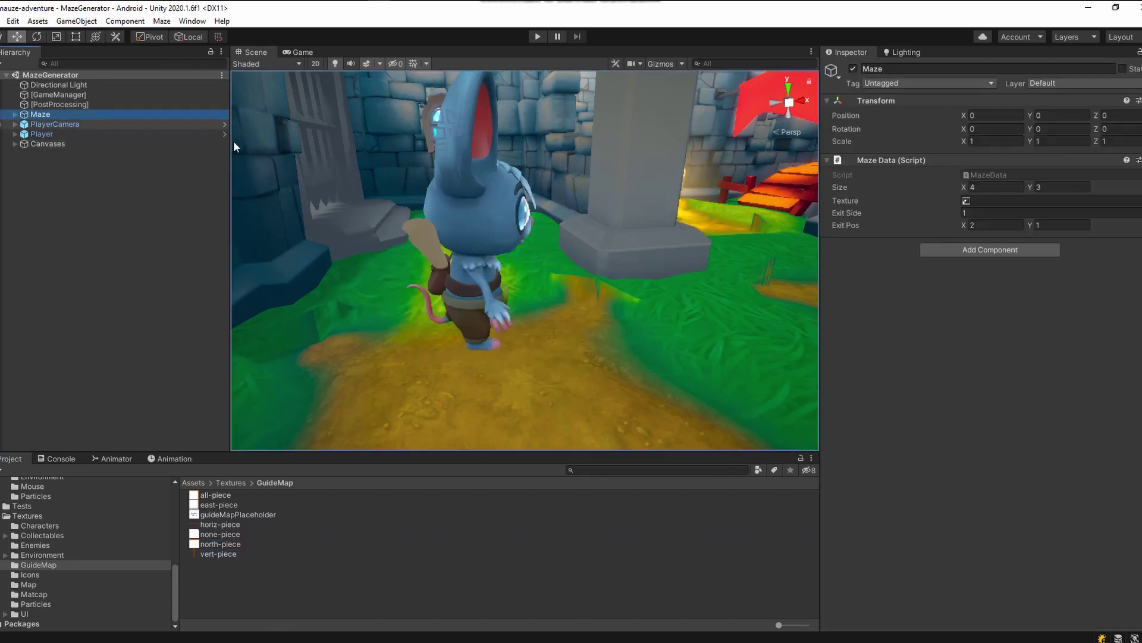
left_click(966, 202)
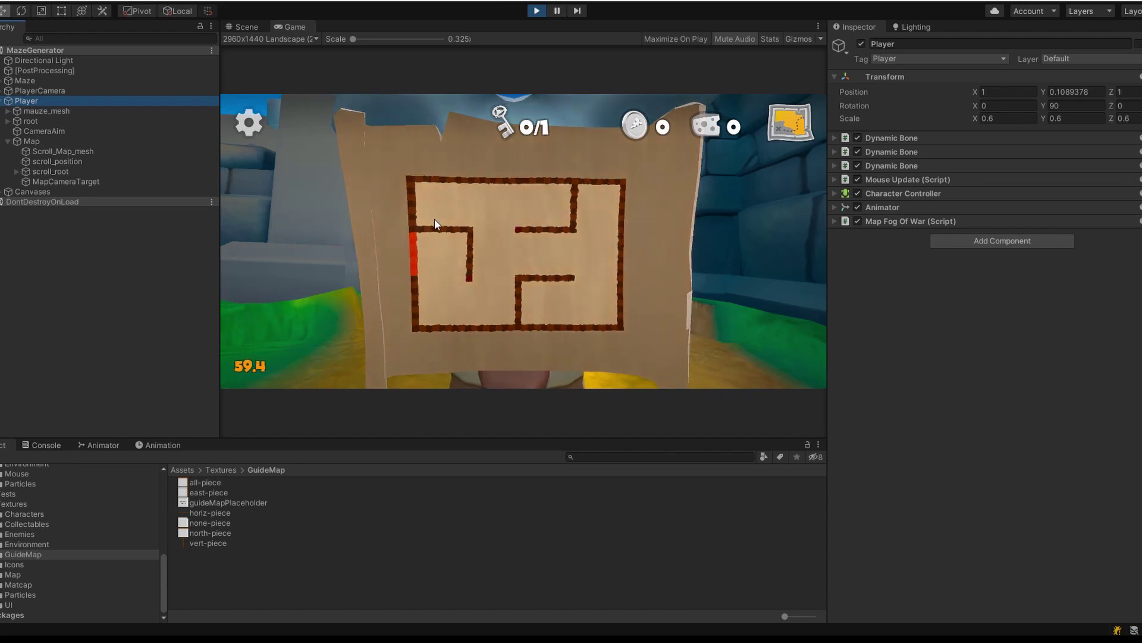
Toggle the scroll map in the running game, then play the landscape version by steering the mouse through the maze corridors
left_click(787, 128)
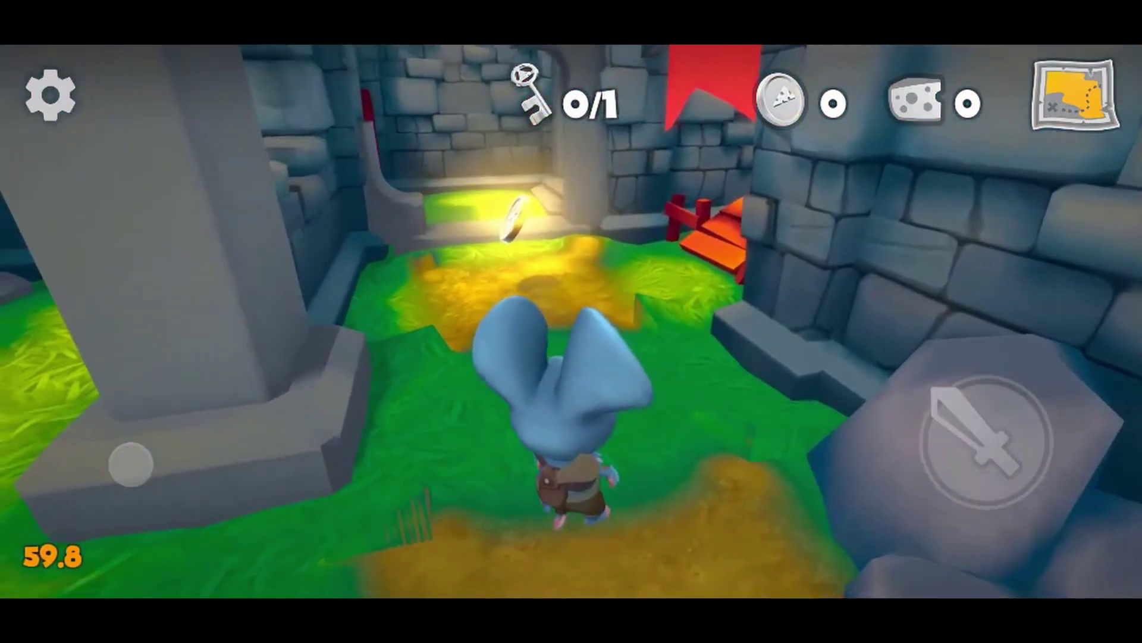
left_click_drag(130, 463, 192, 385)
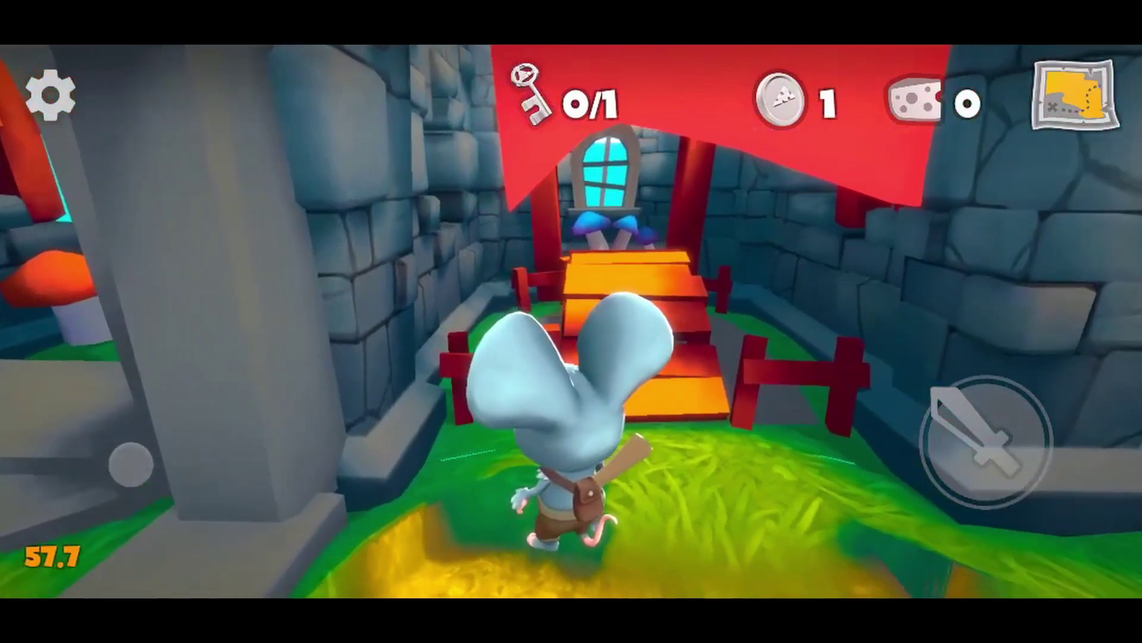
left_click_drag(130, 463, 204, 391)
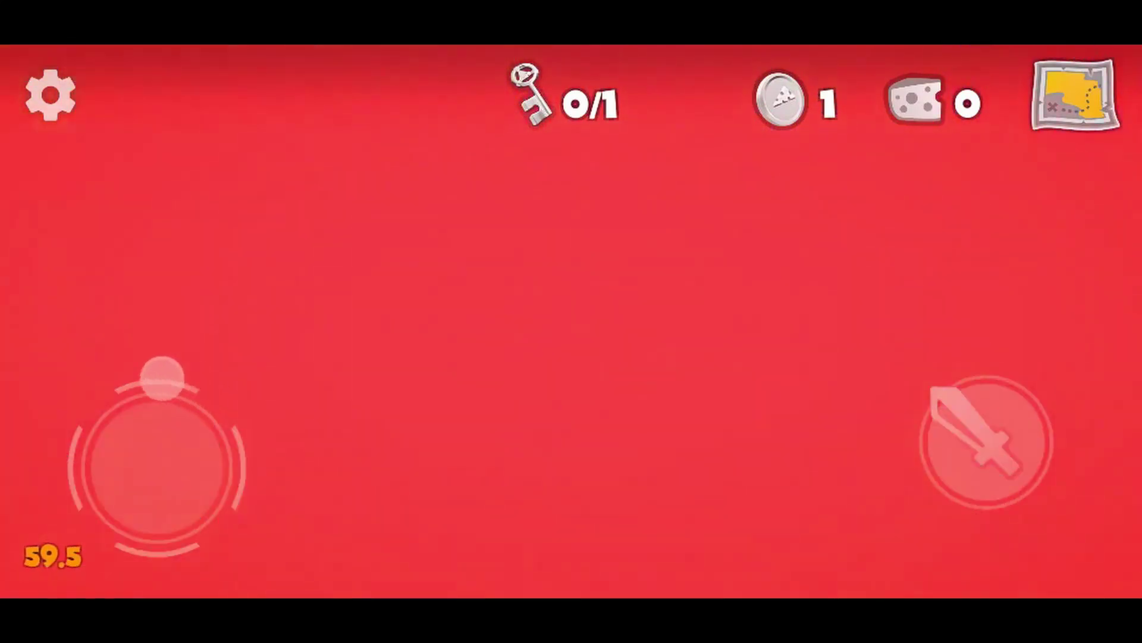
mouse_move(162, 379)
left_mouse_down()
mouse_move(133, 377)
mouse_move(171, 378)
left_mouse_up()
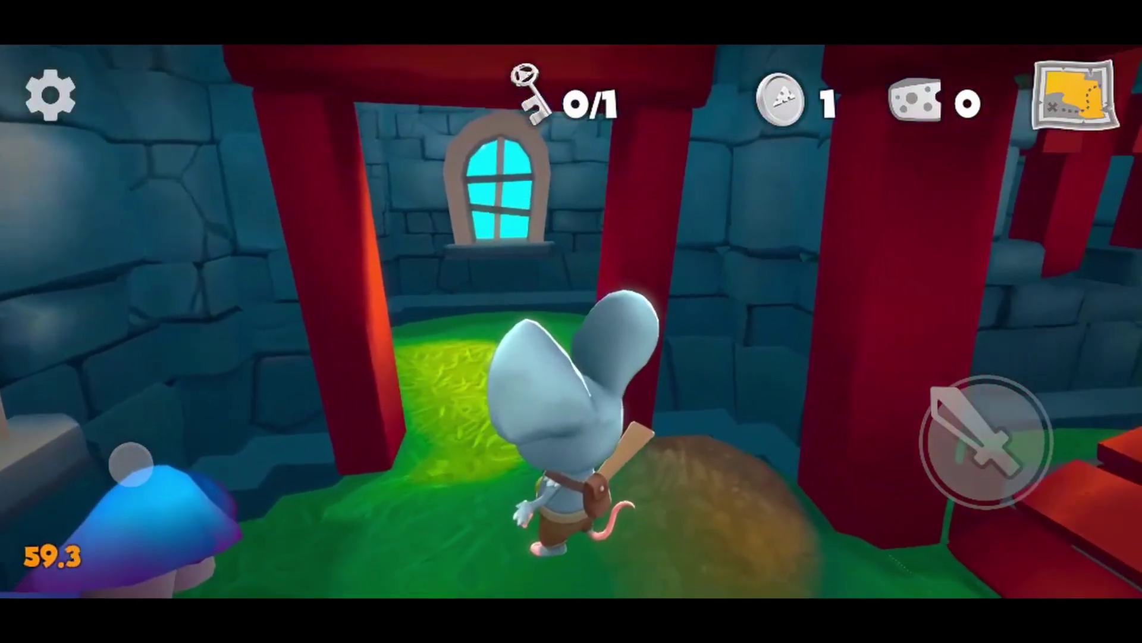
left_click_drag(143, 457, 171, 373)
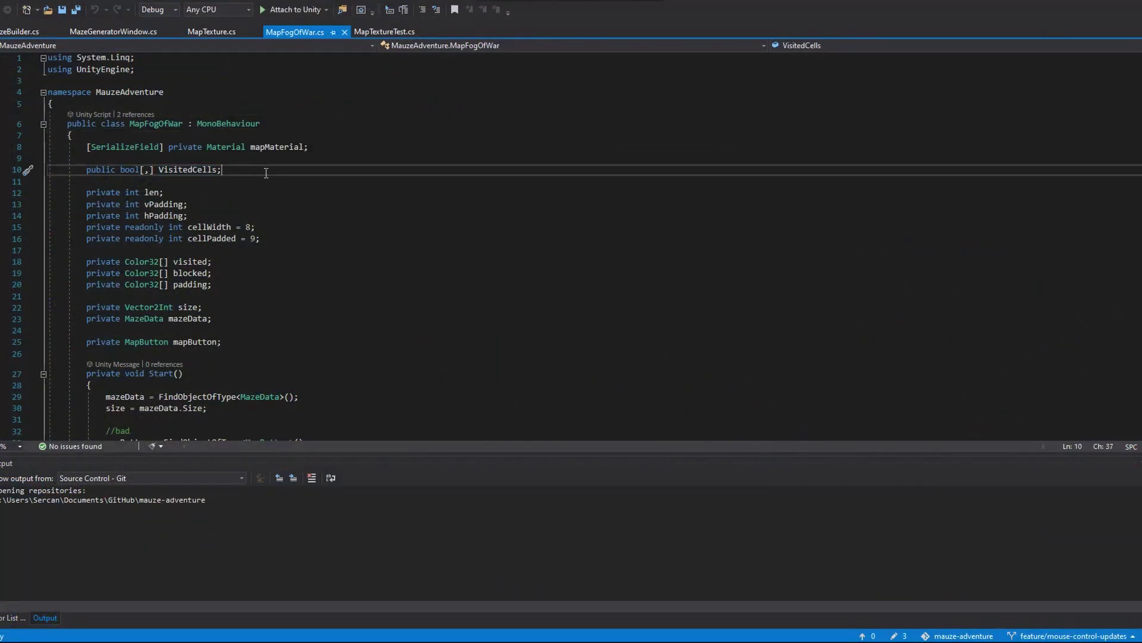
Review MapFogOfWar.cs in Visual Studio through SetStructure, CheckVisited and CreateFogOfWar, and return to the start of the file
scroll(376, 214, "down", 4)
scroll(377, 215, "down", 3)
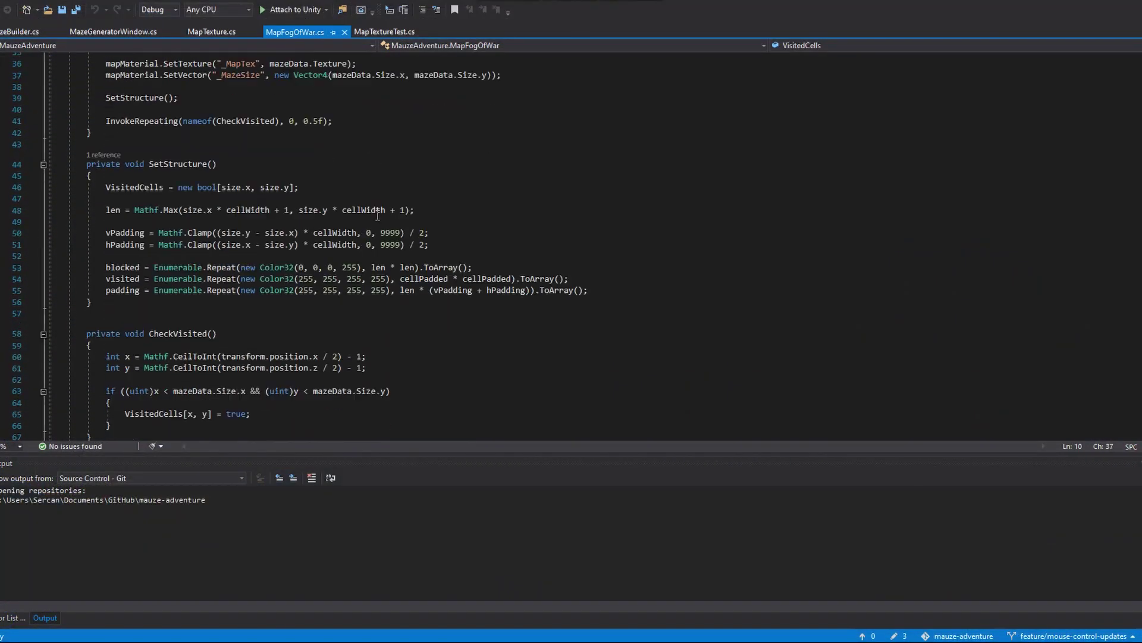
scroll(642, 285, "down", 4)
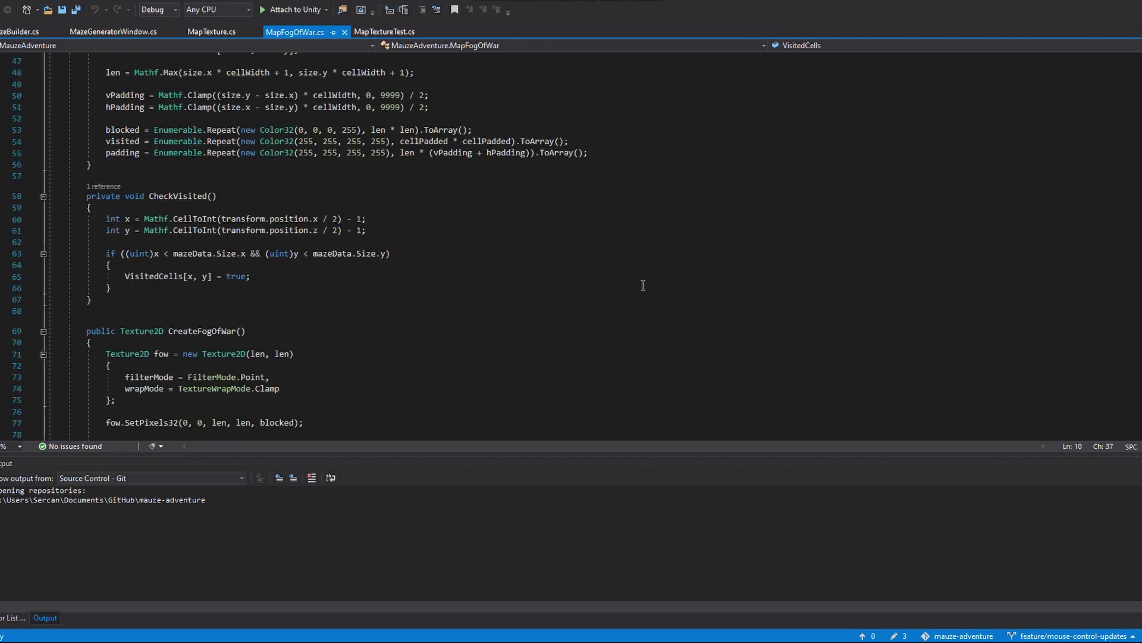
scroll(642, 285, "down", 3)
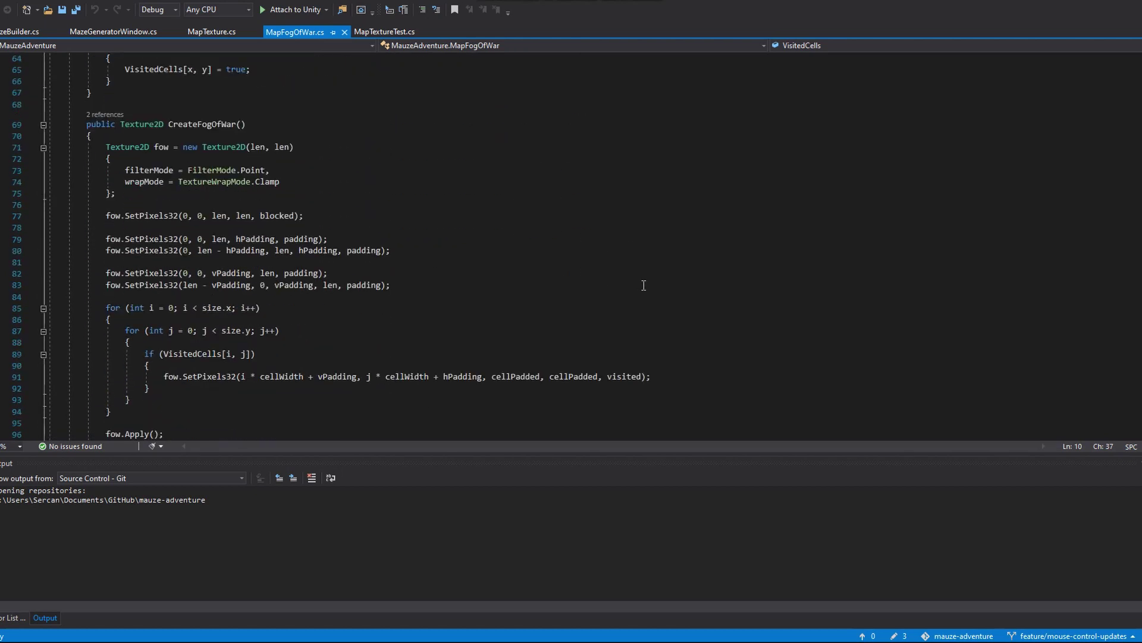
scroll(644, 284, "down", 4)
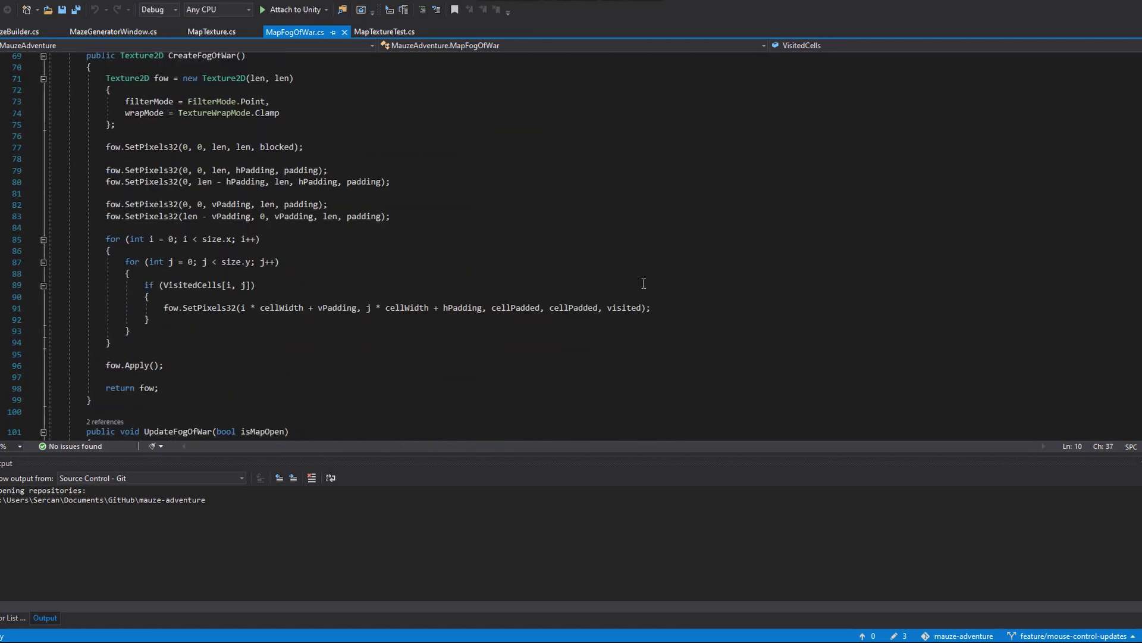
scroll(644, 283, "up", 18)
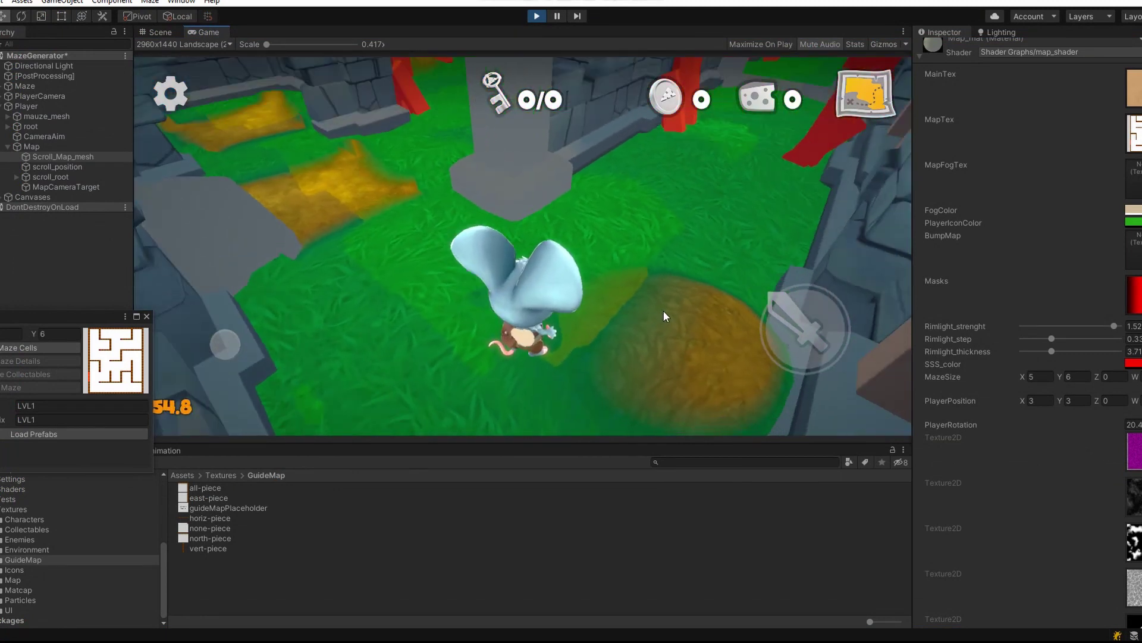
Bring the Maze Generator window over the Game view to show the 5 by 6 maze, close it and check the fogged map
left_click_drag(87, 318, 328, 170)
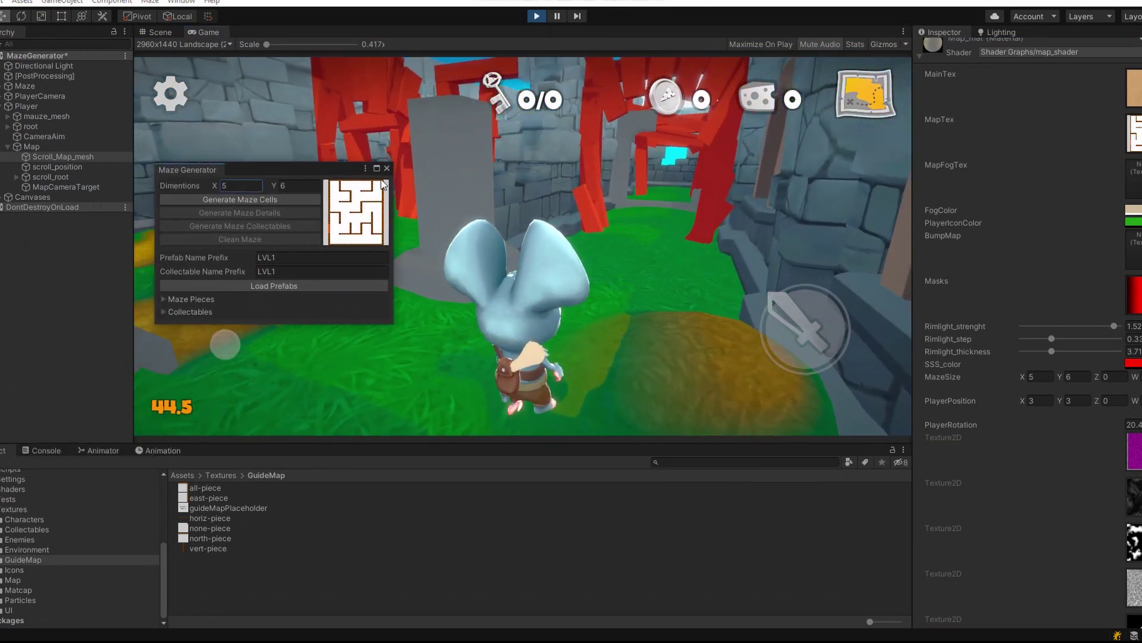
left_click(387, 169)
left_click(864, 102)
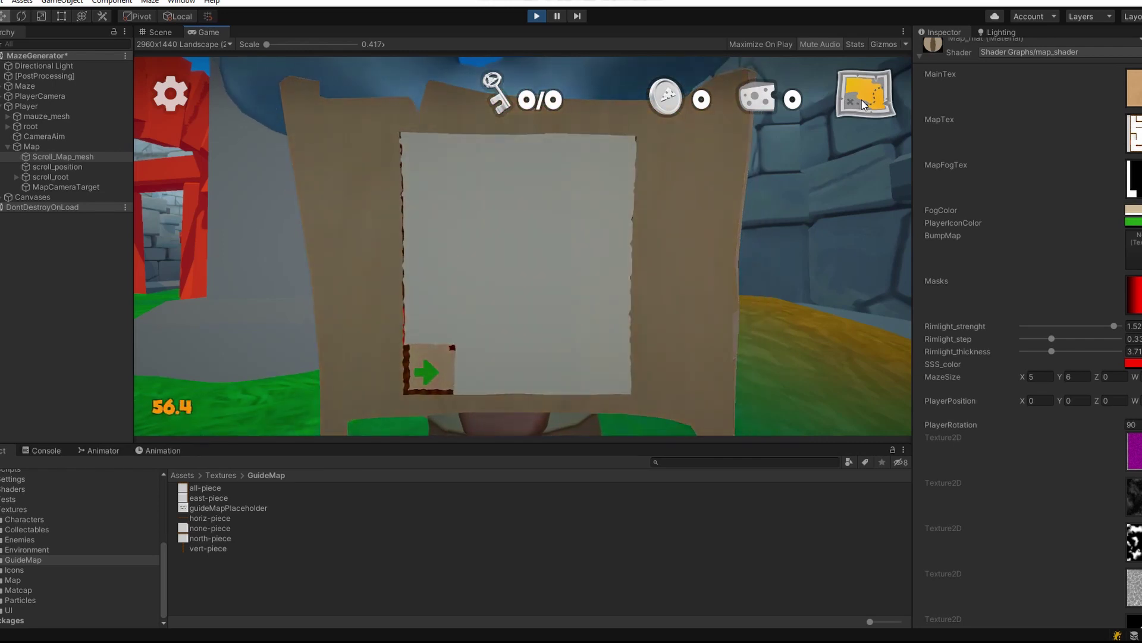
left_click(864, 102)
Turn the camera, walk the mouse into the next maze cell, check the fog on the map and walk on
left_click_drag(773, 247, 582, 280)
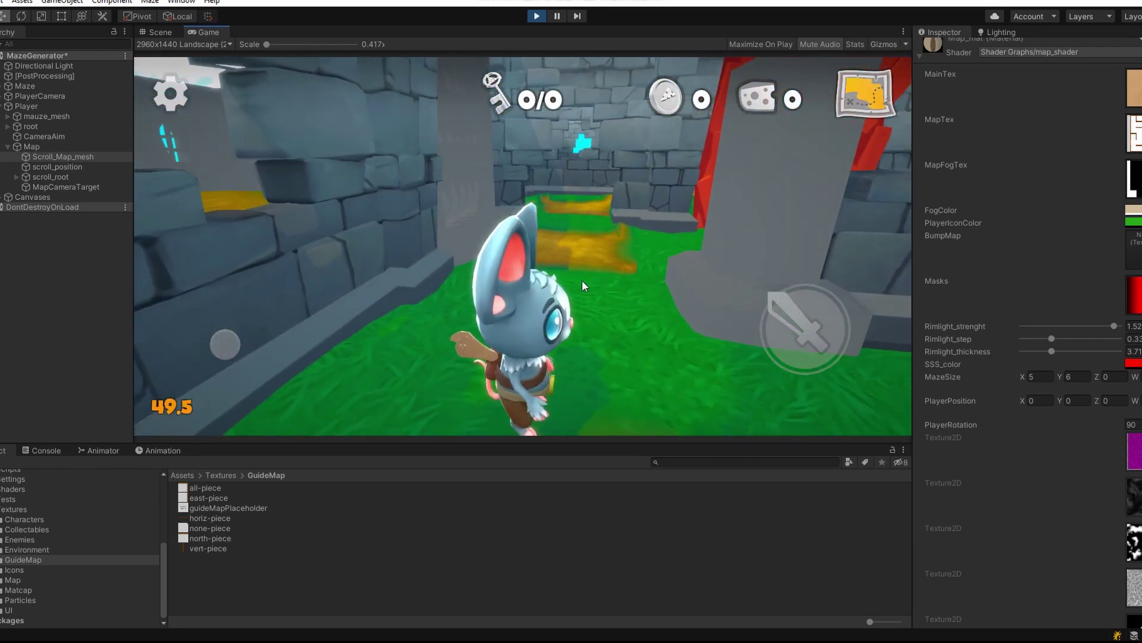
left_click_drag(224, 353, 214, 248)
left_click(878, 97)
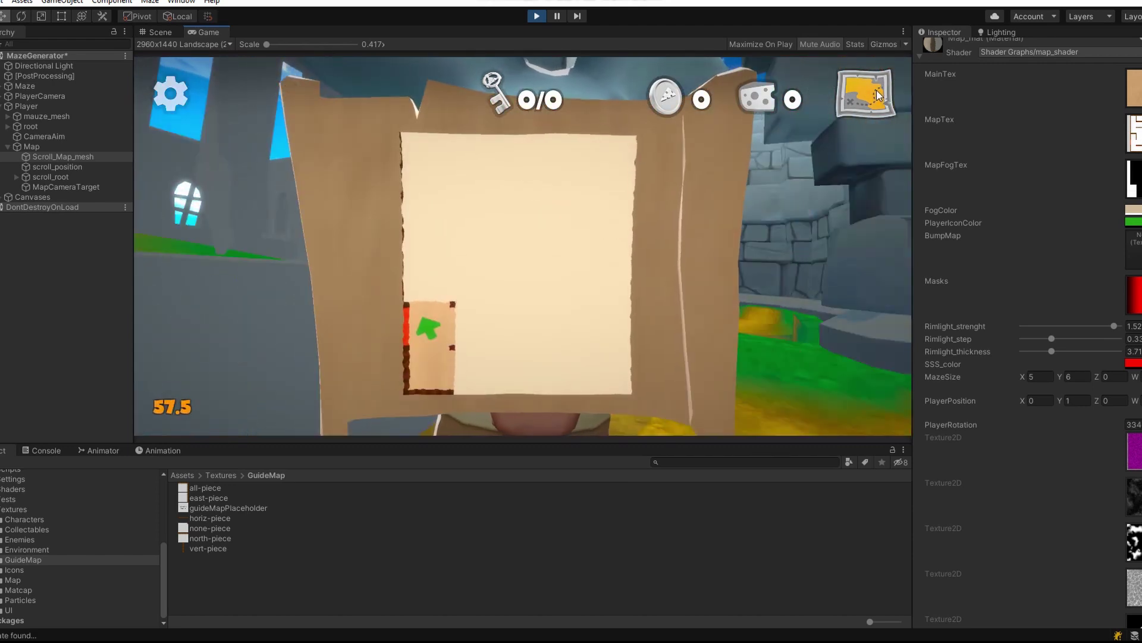
left_click(877, 92)
left_click_drag(702, 219, 767, 223)
left_click_drag(302, 318, 244, 215)
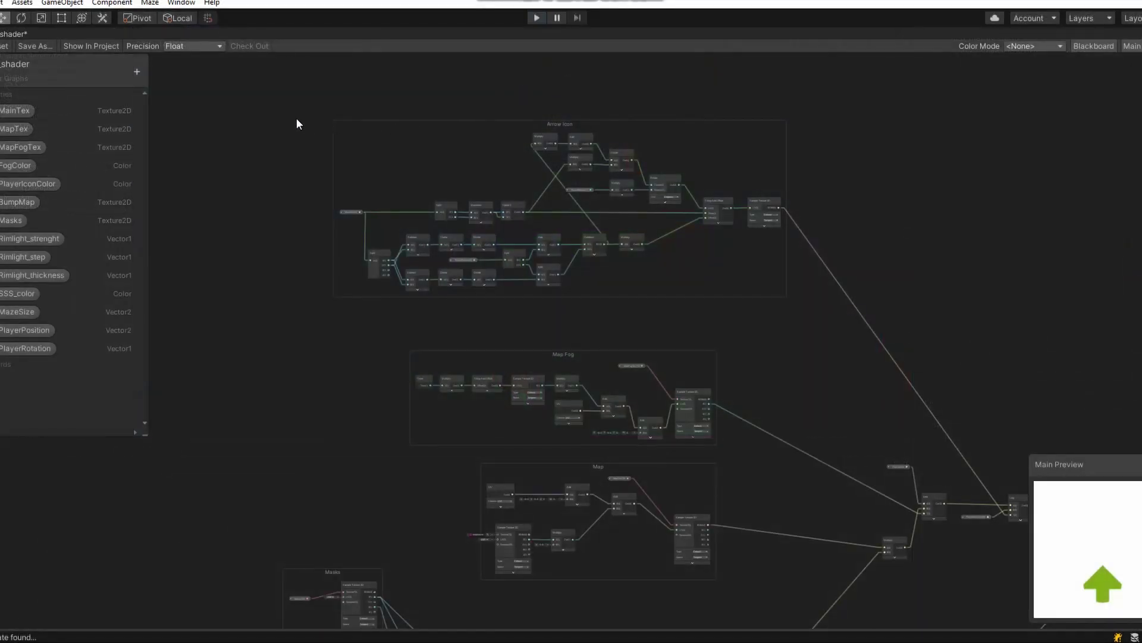
Examine the Arrow Icon group of the map shader graph, from the MazeSize and PlayerPosition inputs to Sample Texture 2D
scroll(304, 104, "up", 6)
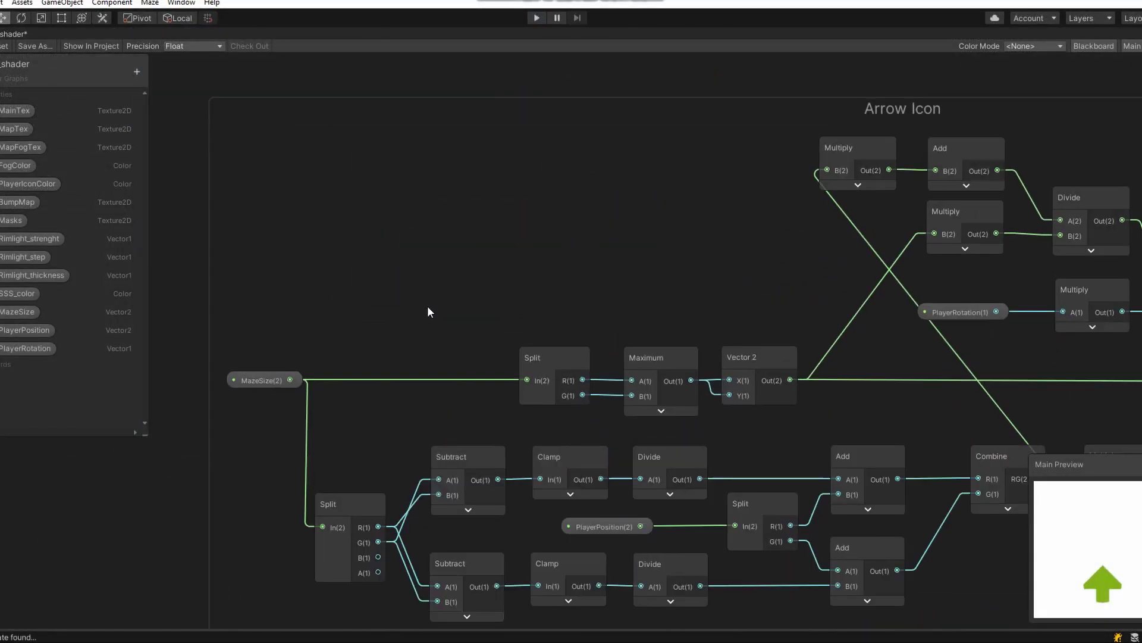
middle_click_drag(427, 312, 540, 188)
scroll(541, 189, "up", 1)
left_click(370, 268)
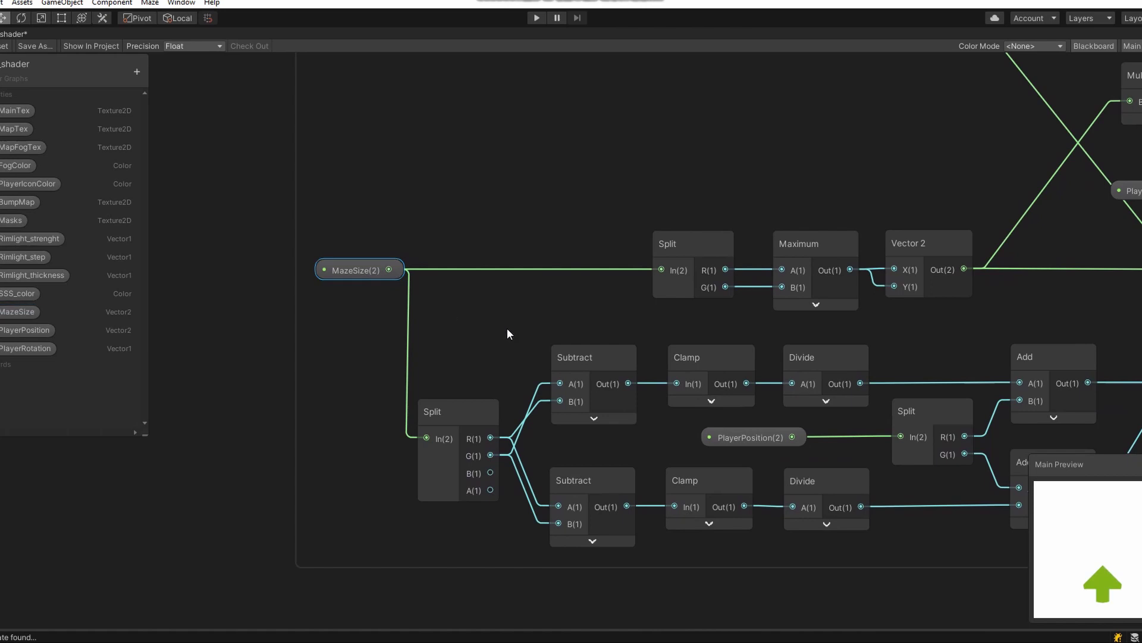
middle_click_drag(507, 333, 335, 239)
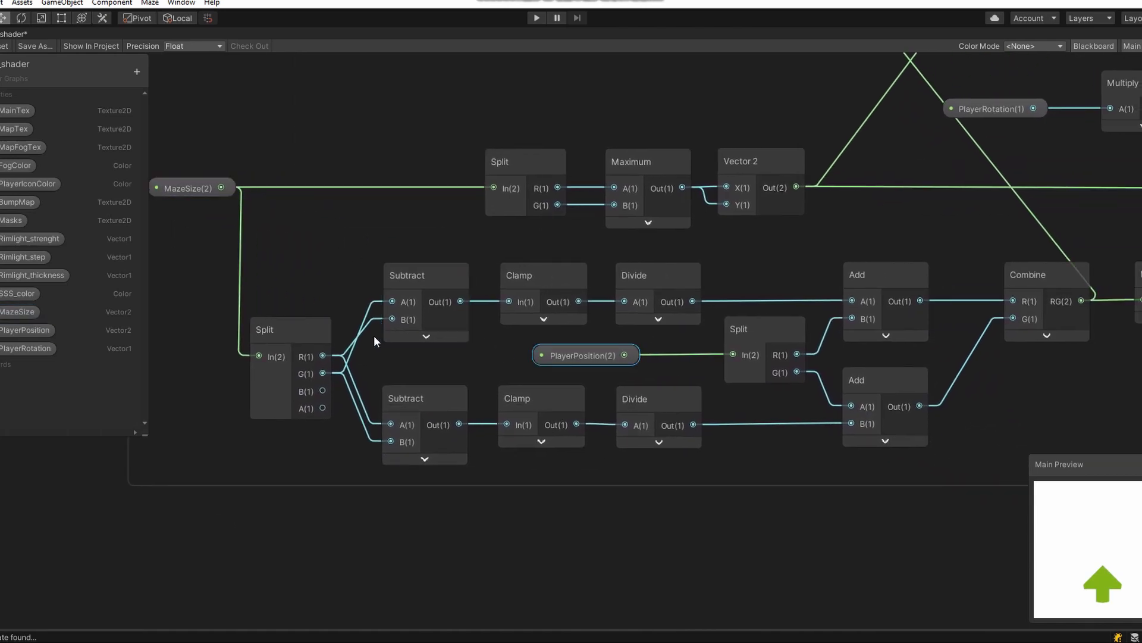
middle_click_drag(848, 271, 426, 448)
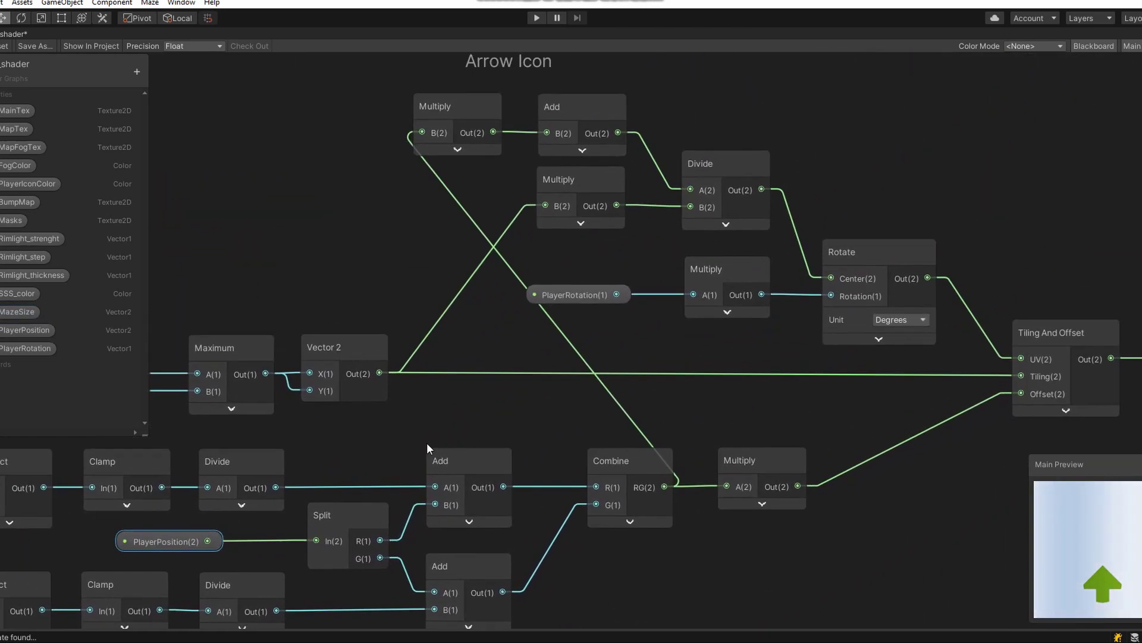
middle_click_drag(804, 333, 536, 348)
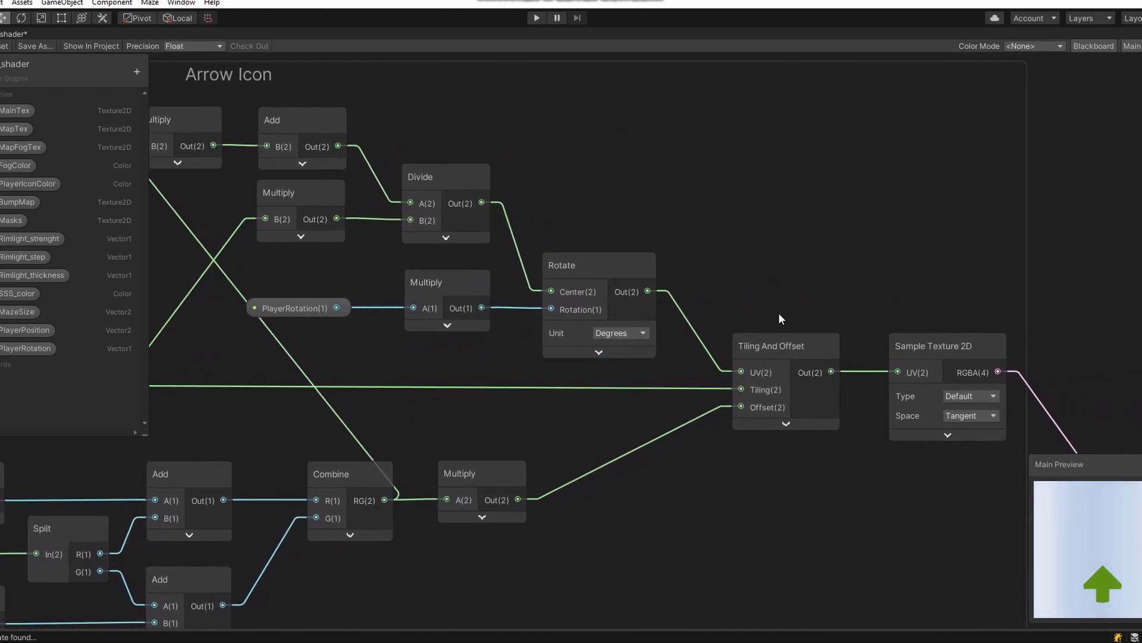
Examine the Map Fog group of the shader graph, from the Time node to the MapFogTex texture sample
scroll(754, 312, "down", 3)
scroll(751, 313, "down", 1)
middle_click_drag(709, 473, 774, 191)
middle_click_drag(737, 315, 841, 189)
scroll(455, 367, "up", 4)
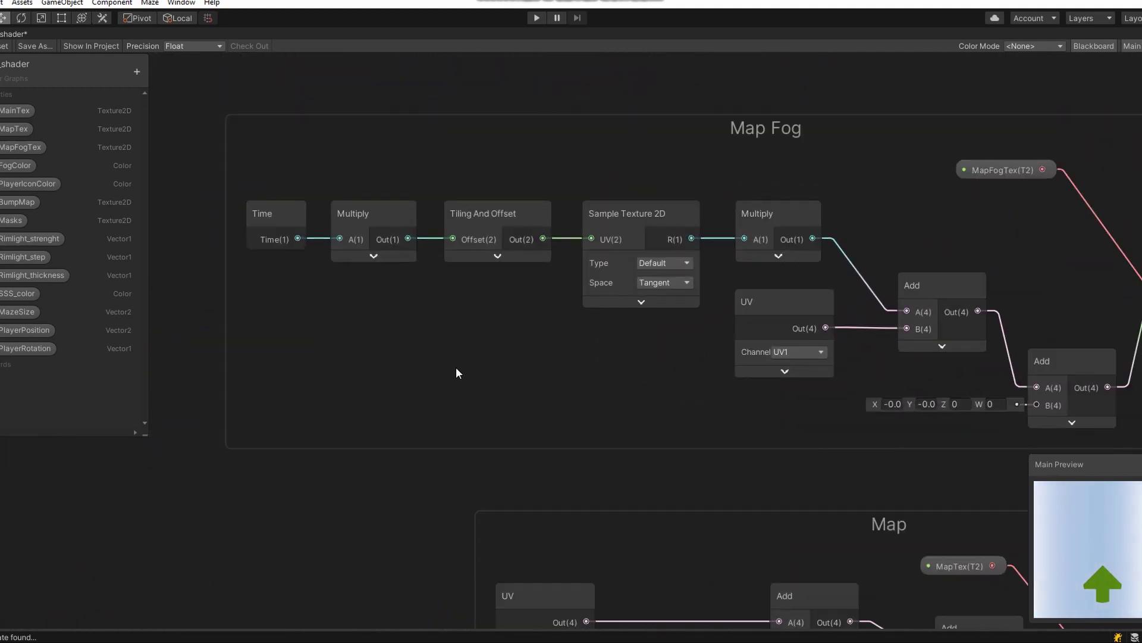
middle_click_drag(501, 379, 348, 408)
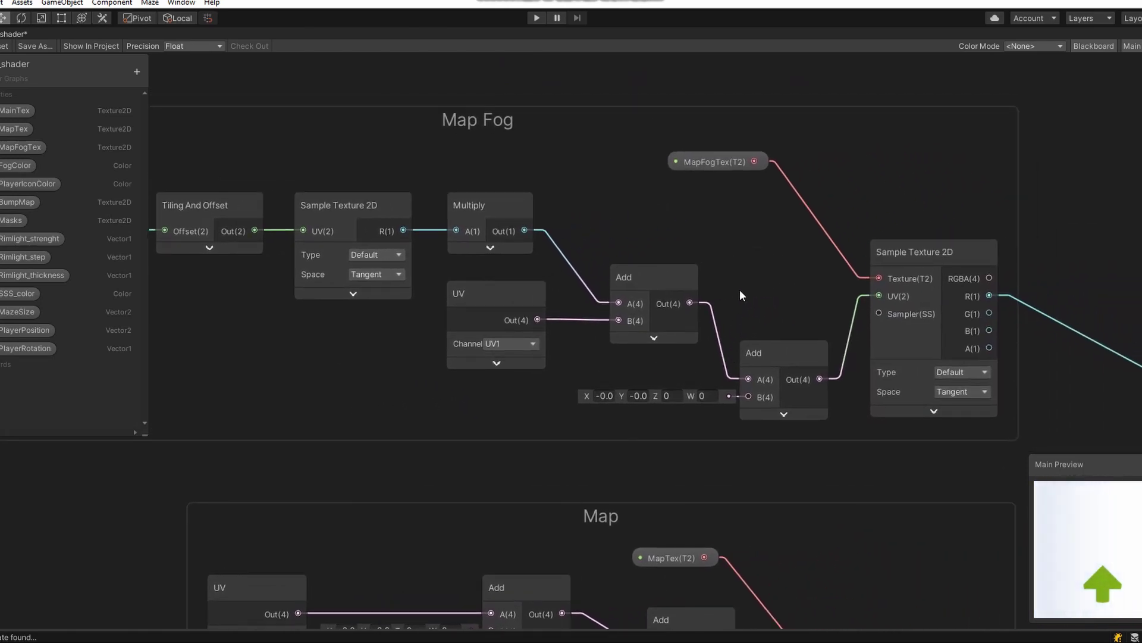
Survey how the shader graph's groups connect and look over the Arrow Icon group again
scroll(740, 290, "down", 5)
middle_click_drag(683, 224, 569, 291)
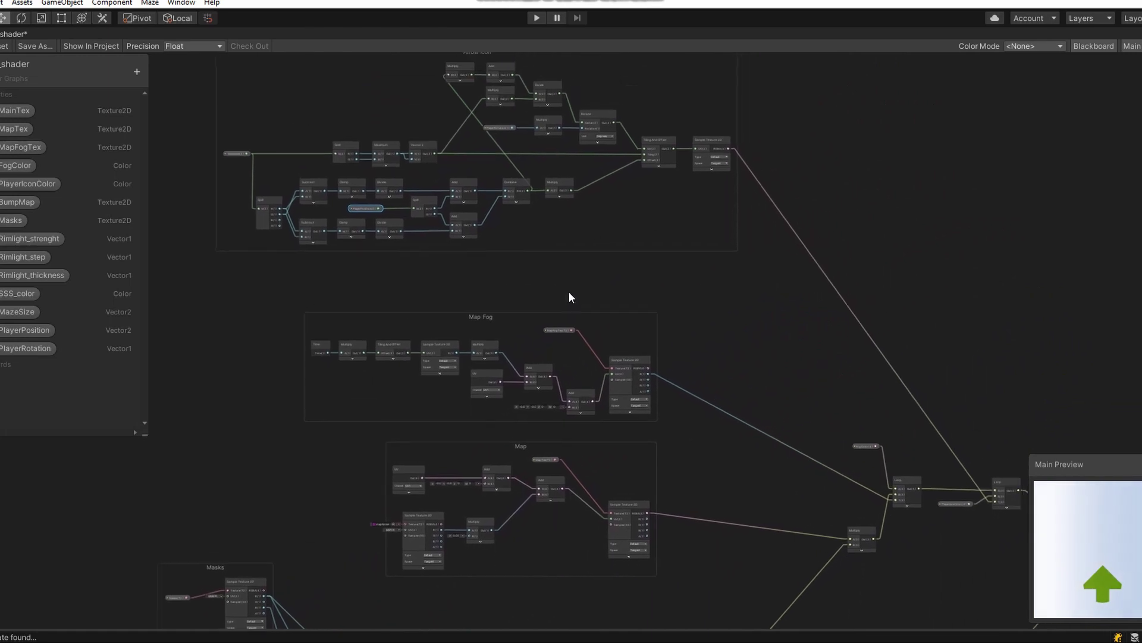
scroll(567, 291, "down", 3)
middle_click_drag(825, 283, 855, 273)
scroll(666, 235, "up", 3)
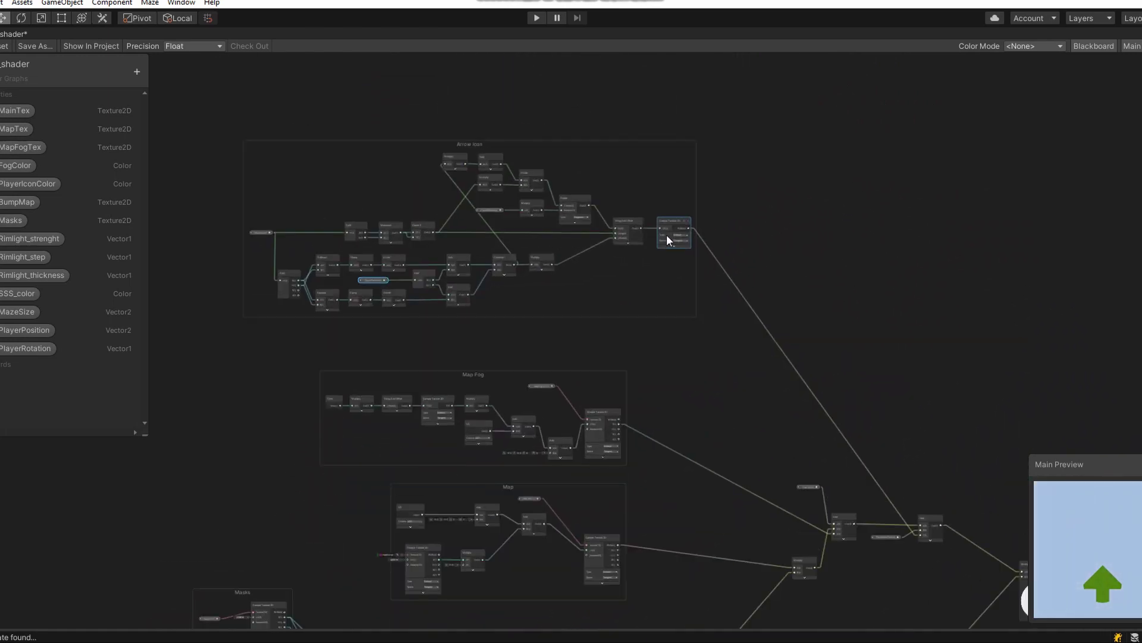
scroll(717, 265, "up", 3)
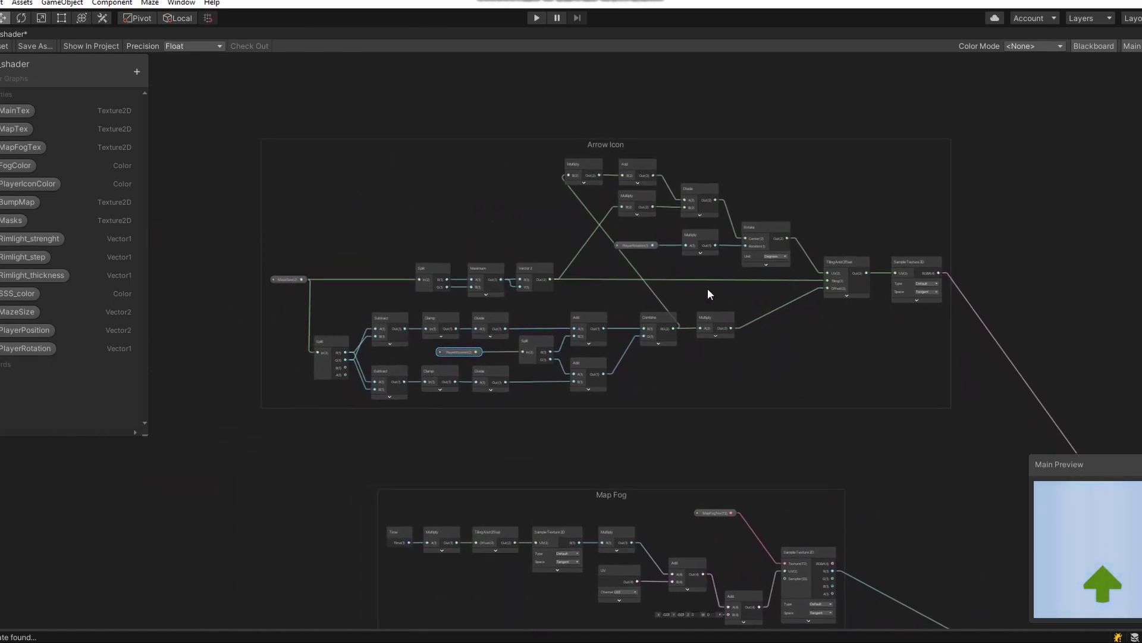
scroll(613, 254, "up", 3)
scroll(630, 262, "down", 3)
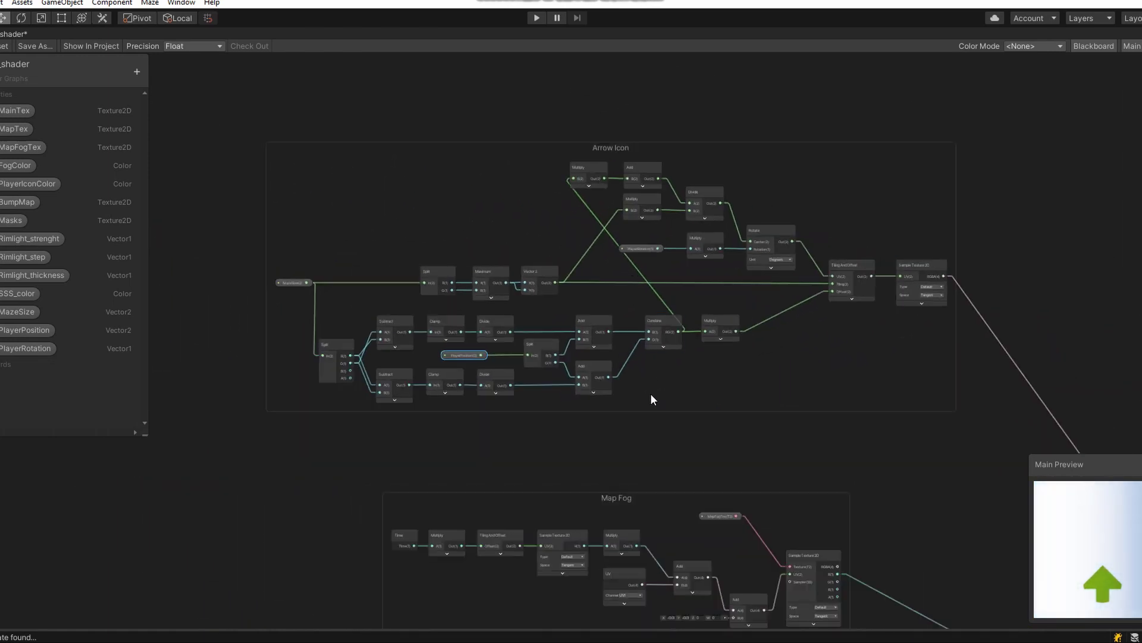
Revisit the Map Fog group and examine how its Multiply output feeds the Add node
middle_click_drag(651, 395, 683, 178)
scroll(679, 345, "up", 5)
scroll(674, 354, "down", 2)
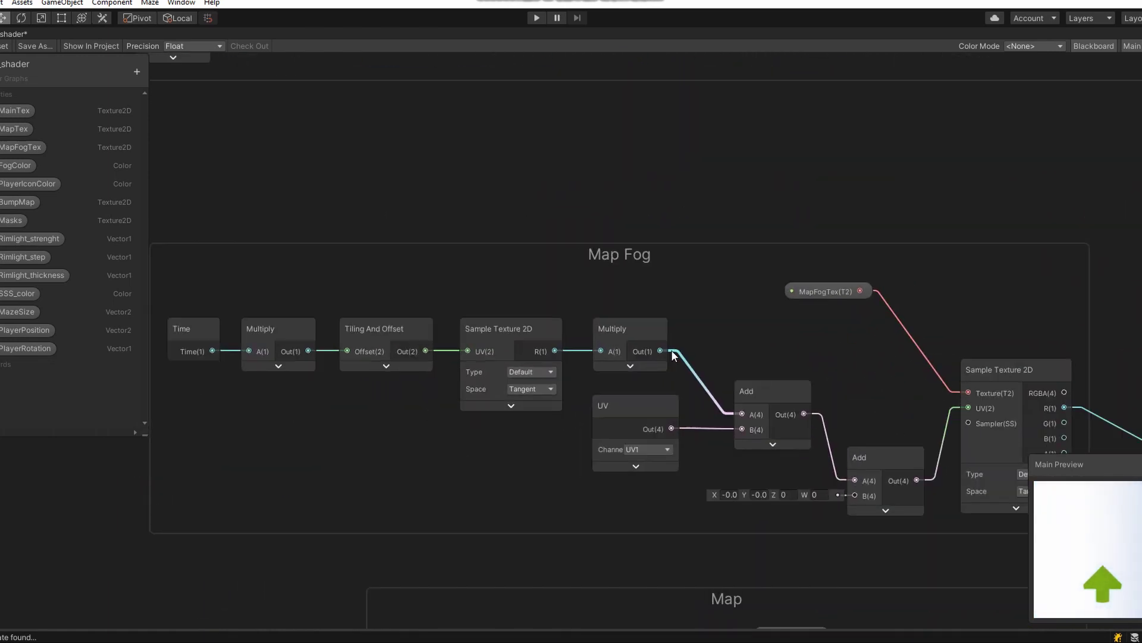
middle_click_drag(675, 354, 681, 247)
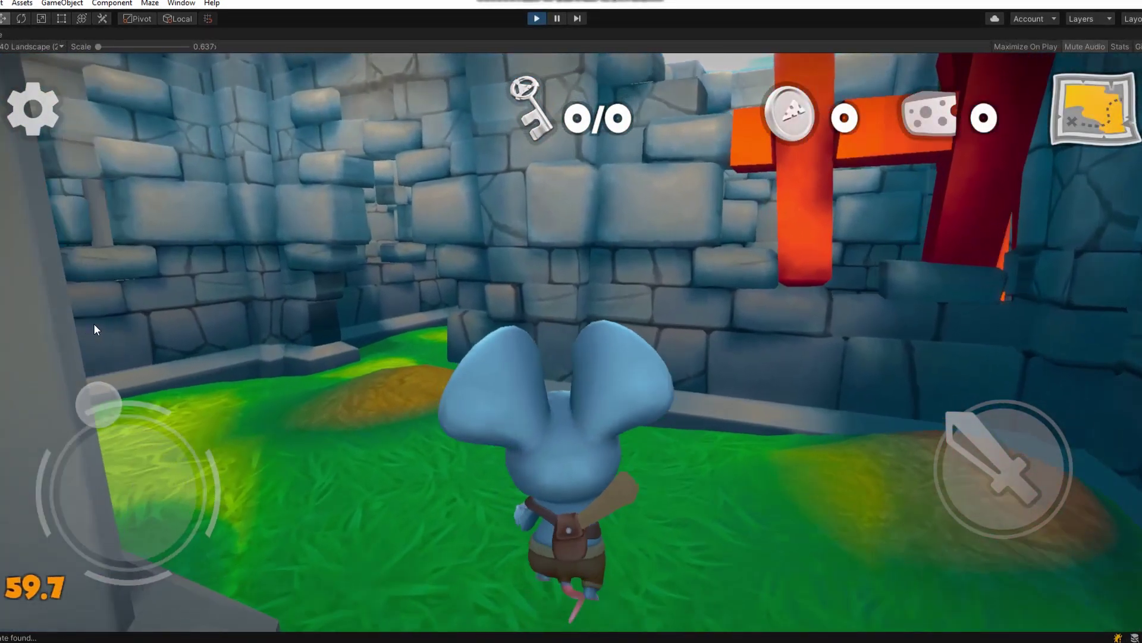
Move the mouse in the running game, then open the scroll map to check the revealed cells and close it
left_click_drag(94, 323, 239, 344)
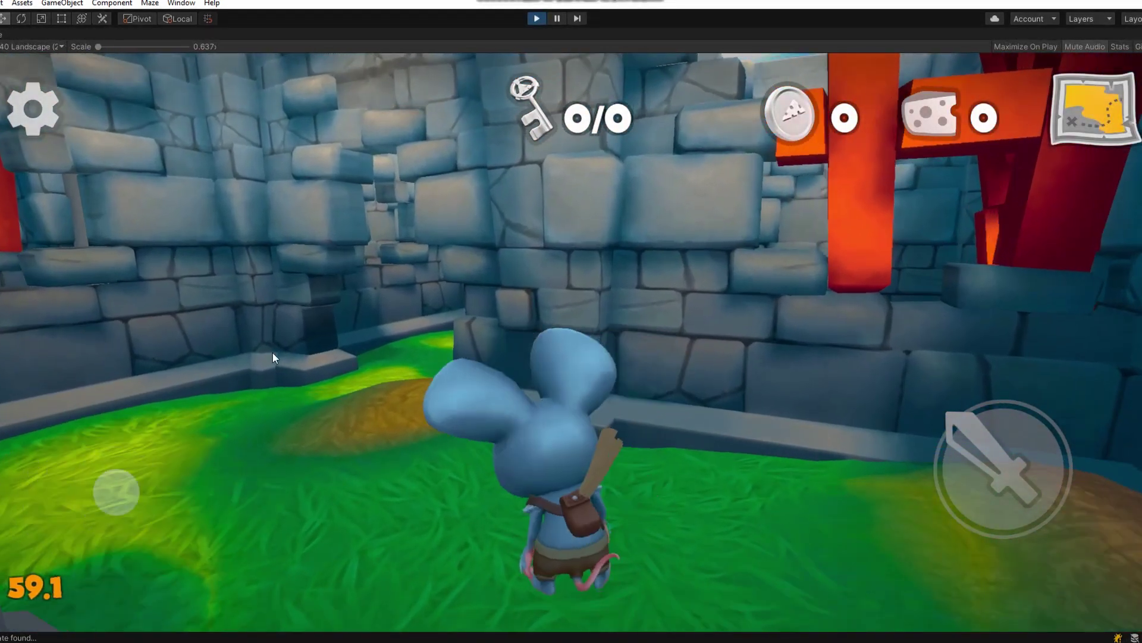
left_click(1066, 123)
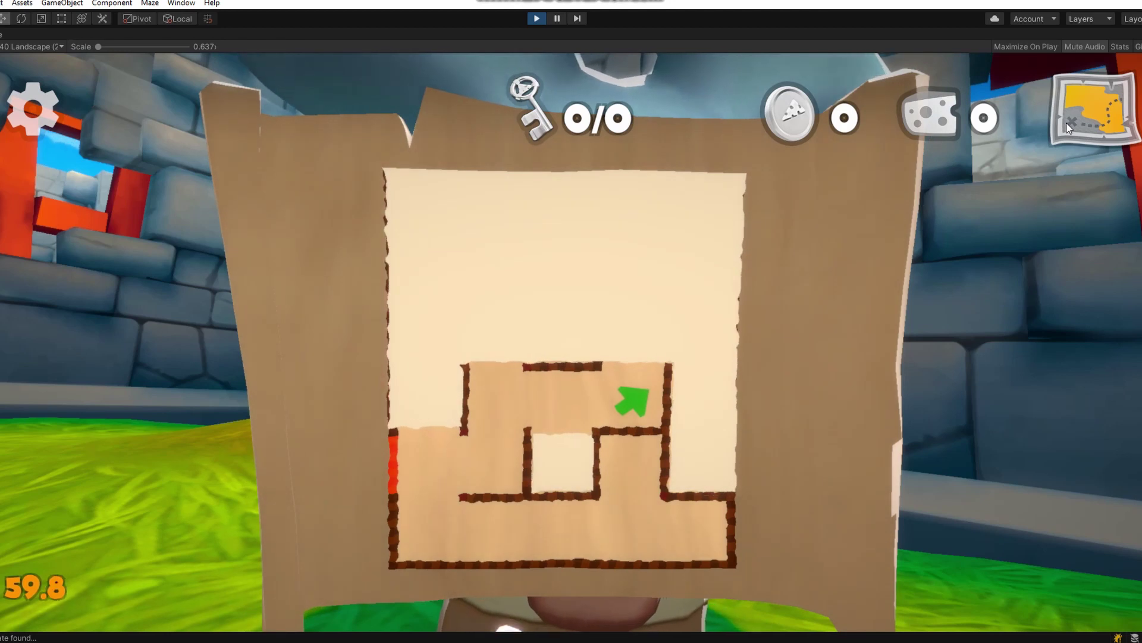
left_click(1066, 123)
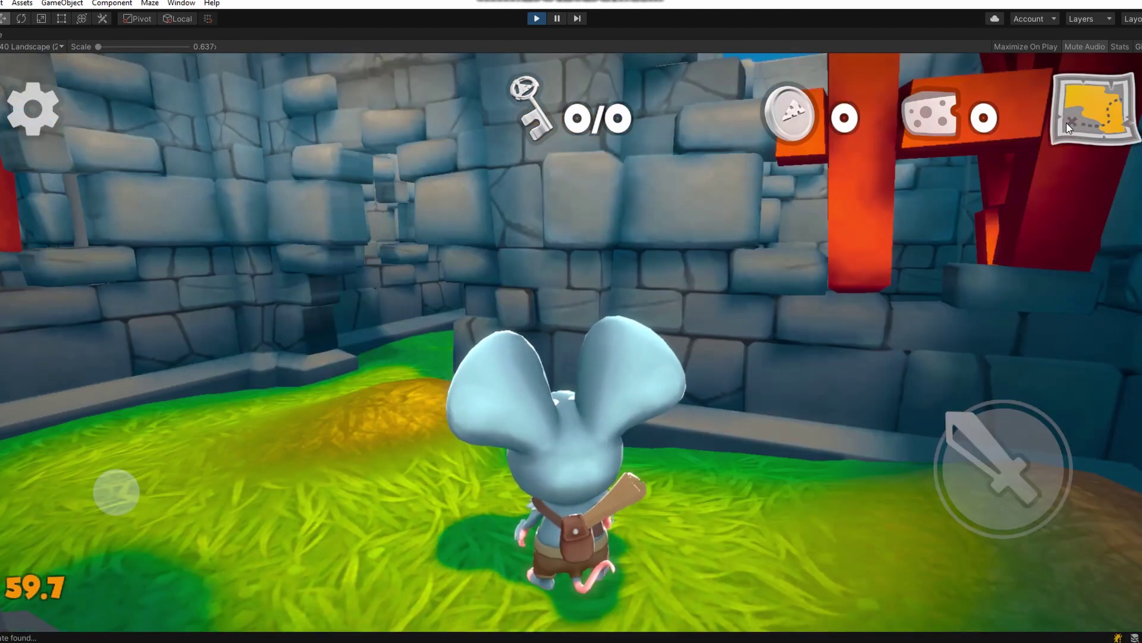
Walk the mouse to another part of the maze, check its position on the fogged map and turn the camera around
left_click_drag(116, 492, 459, 380)
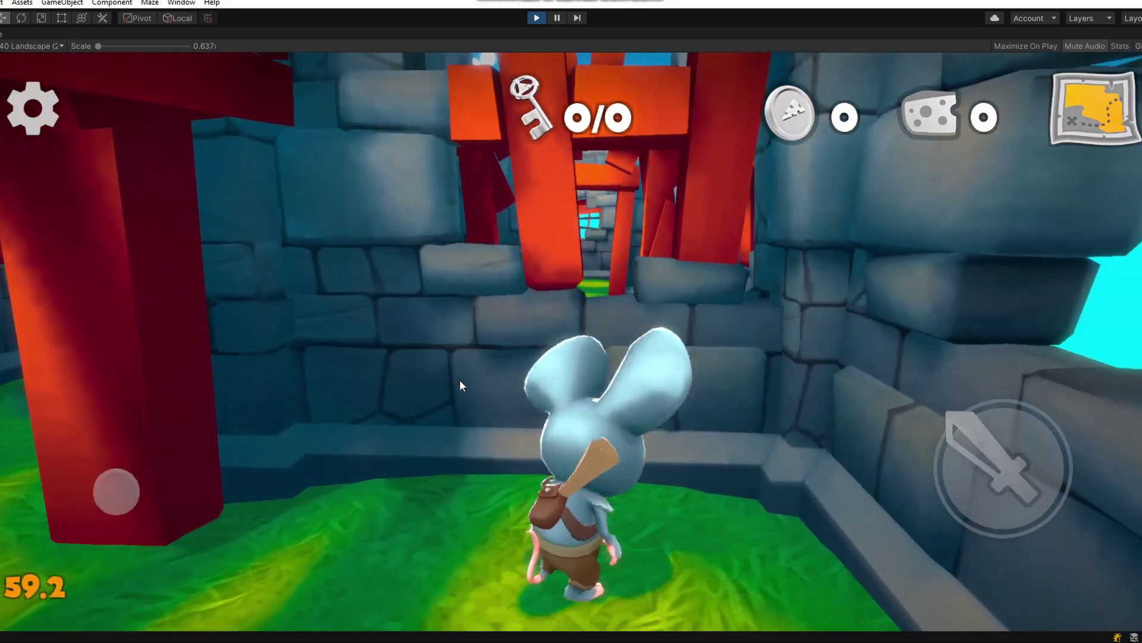
left_click(1080, 111)
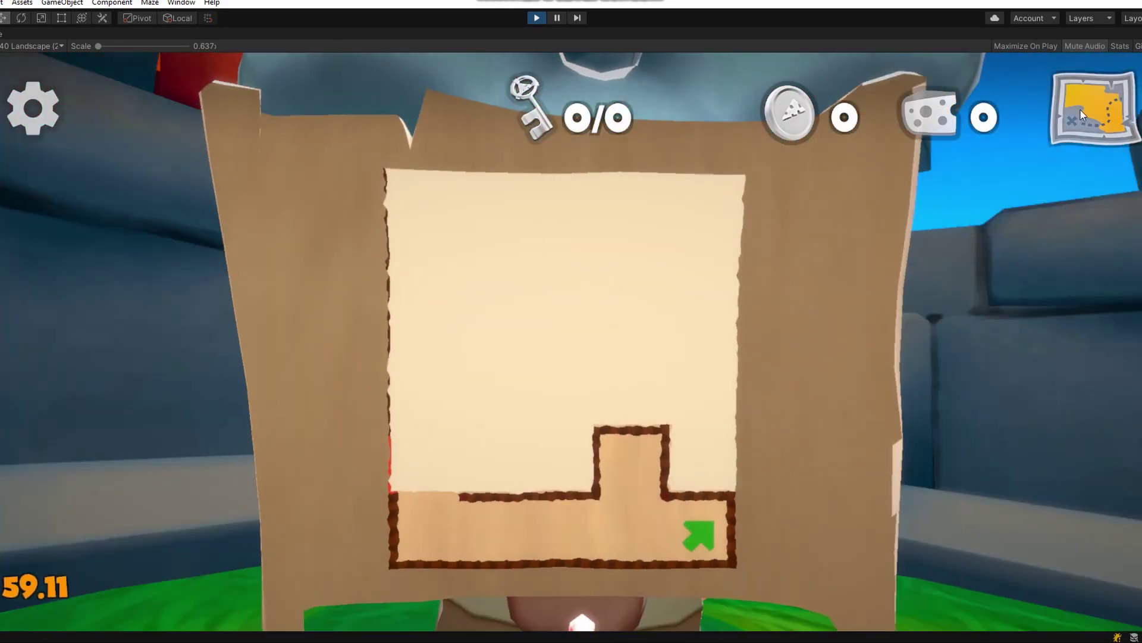
left_click(1080, 111)
left_click_drag(963, 209, 689, 309)
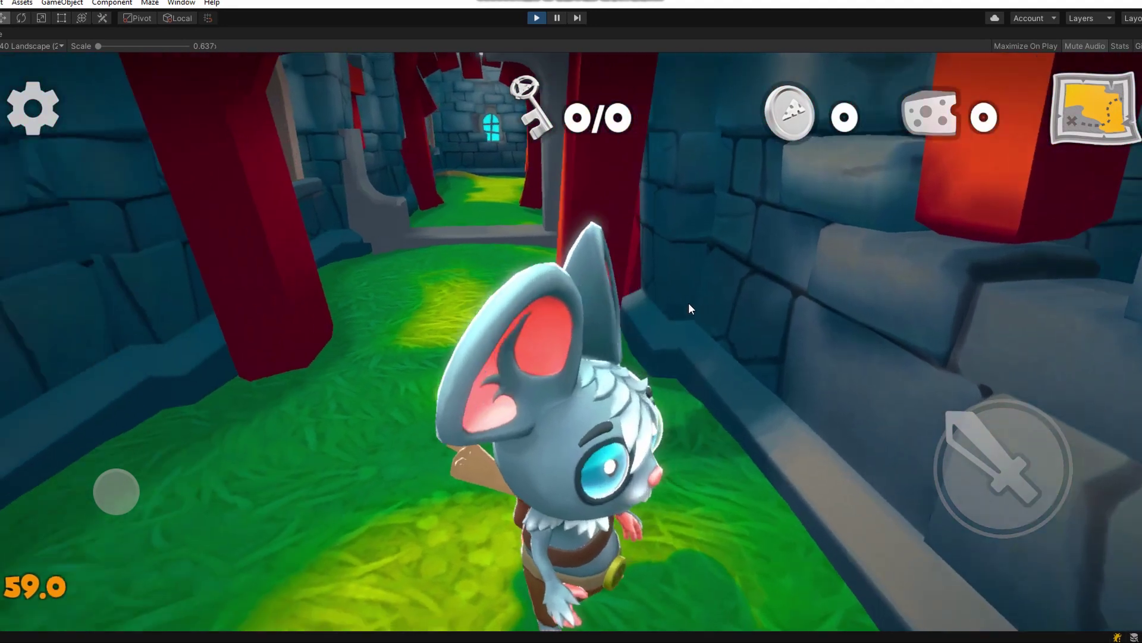